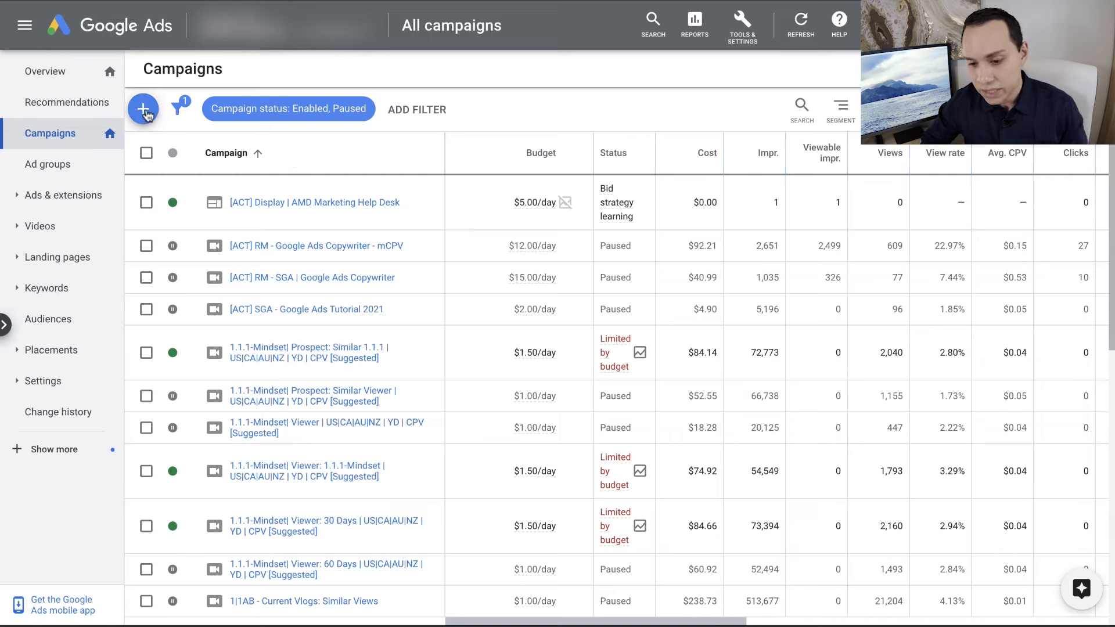
# - Start a new Video campaign created without a goal's guidance, using the account-default Purchases conversion goal
pyautogui.click(216, 129)
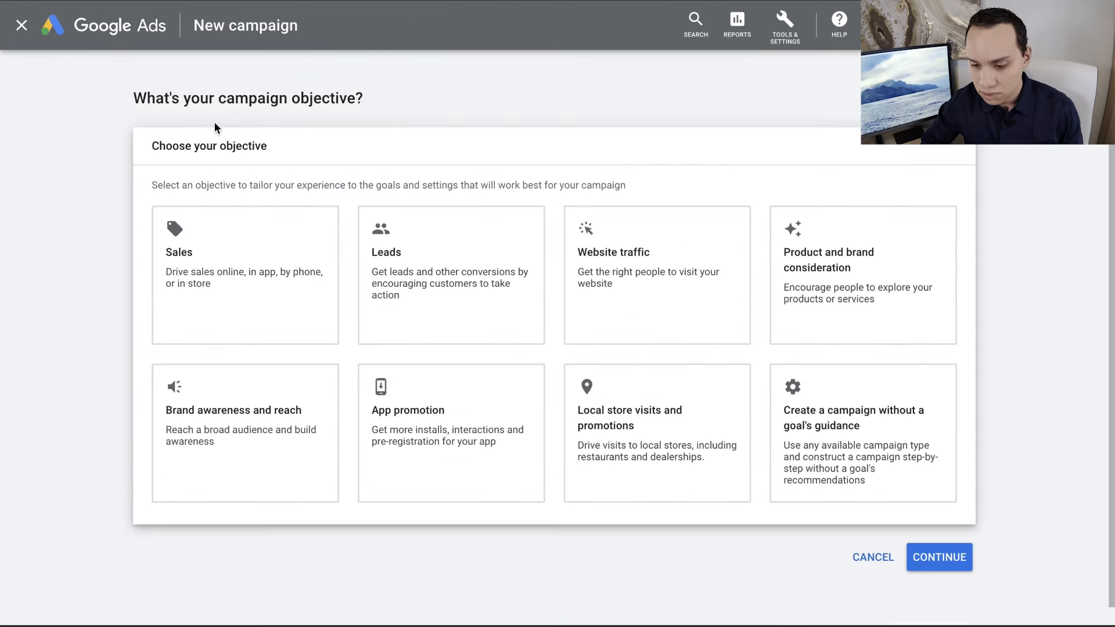
pyautogui.click(850, 407)
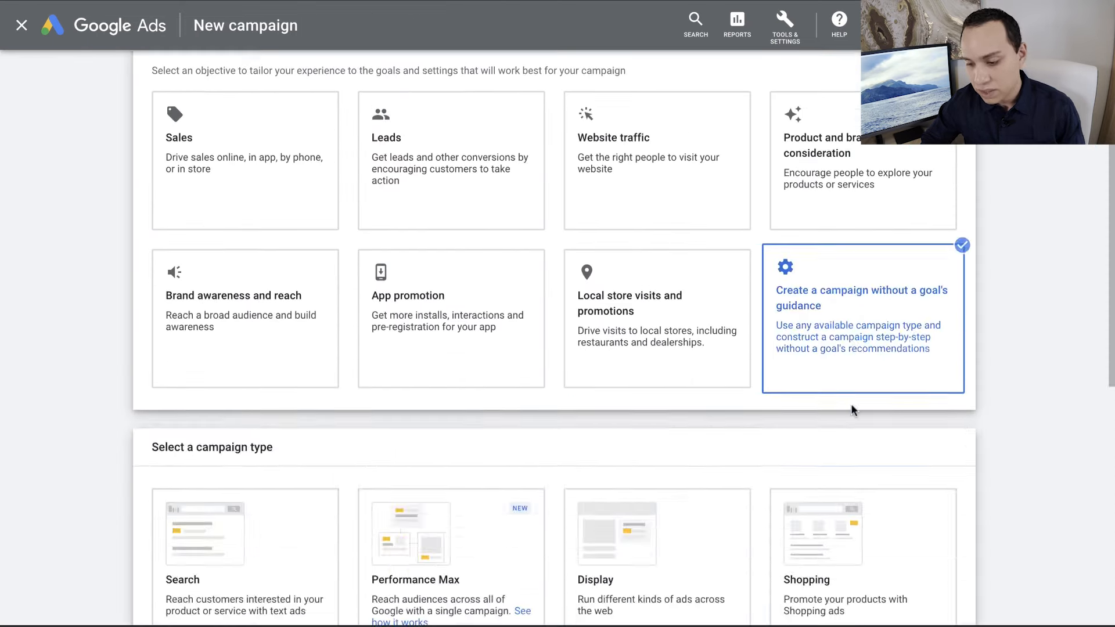
pyautogui.click(239, 362)
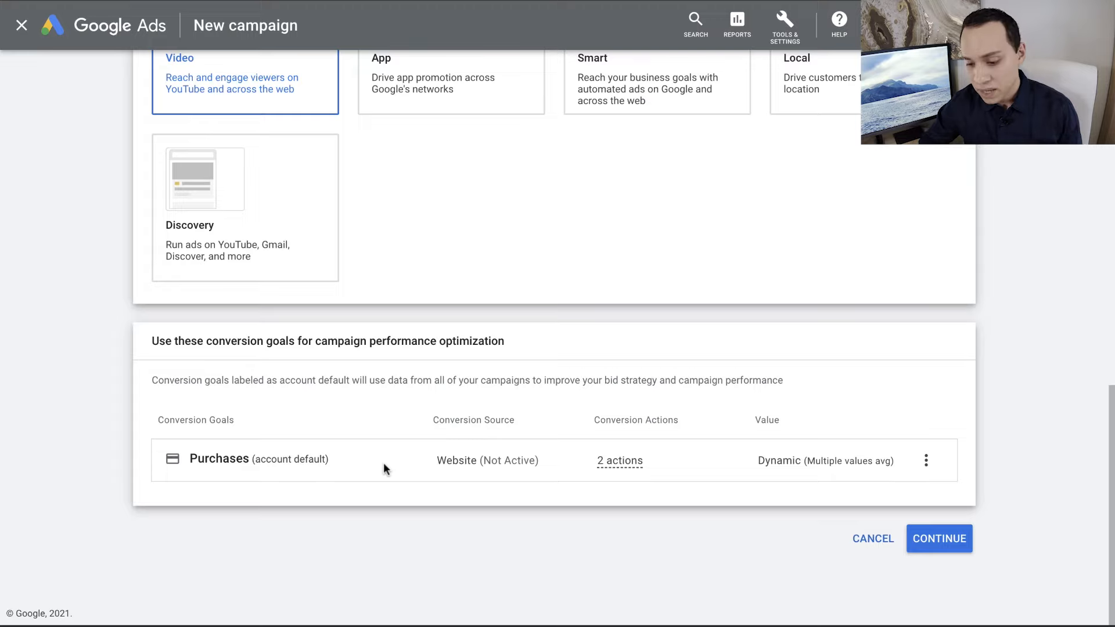
pyautogui.moveTo(519, 465)
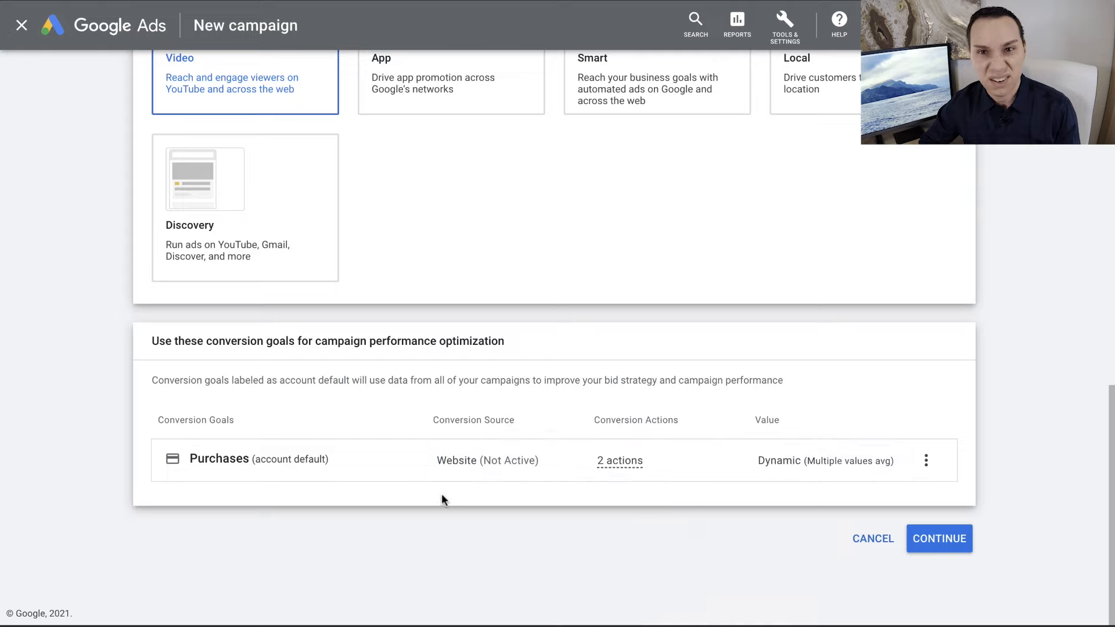
pyautogui.click(950, 543)
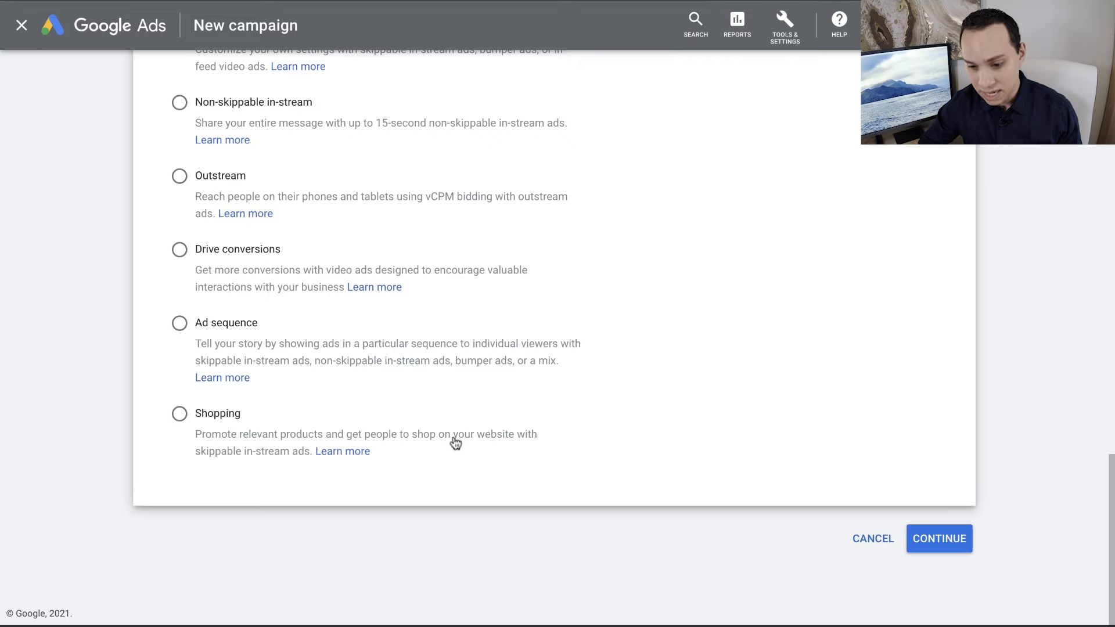
# - Use the Custom video campaign subtype and proceed to the campaign's general settings
pyautogui.scroll(2, 455, 443)
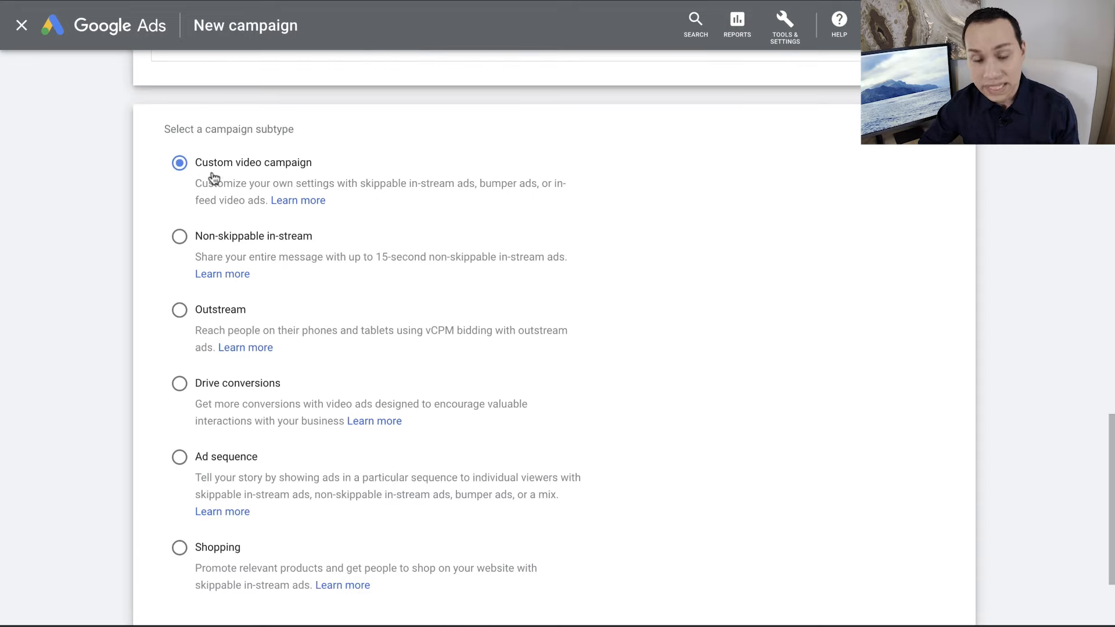
pyautogui.scroll(-2, 444, 212)
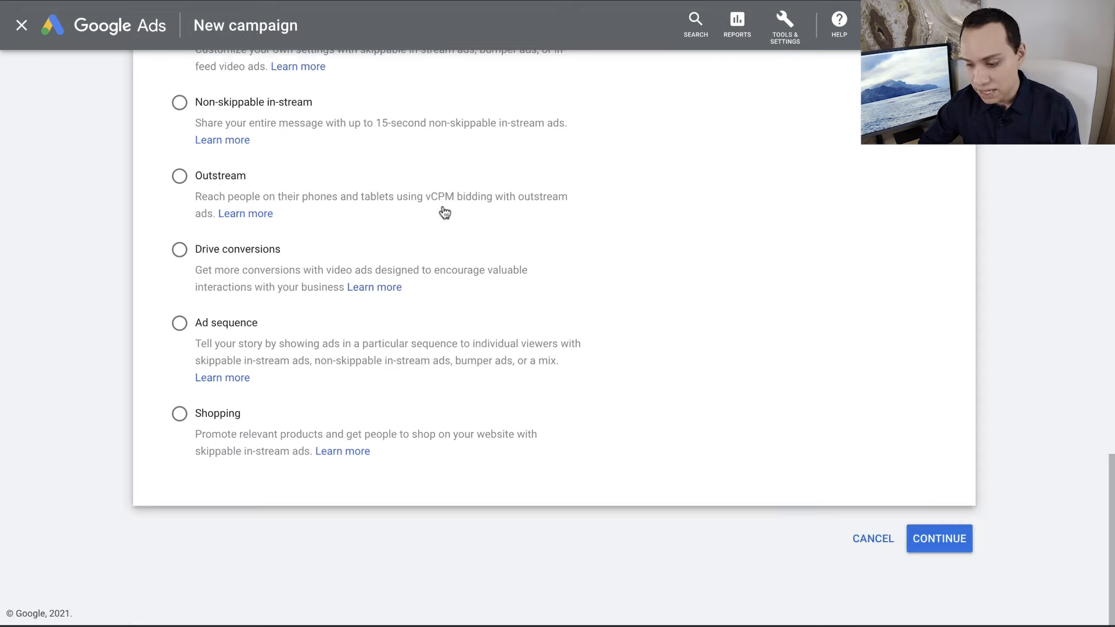
pyautogui.click(954, 541)
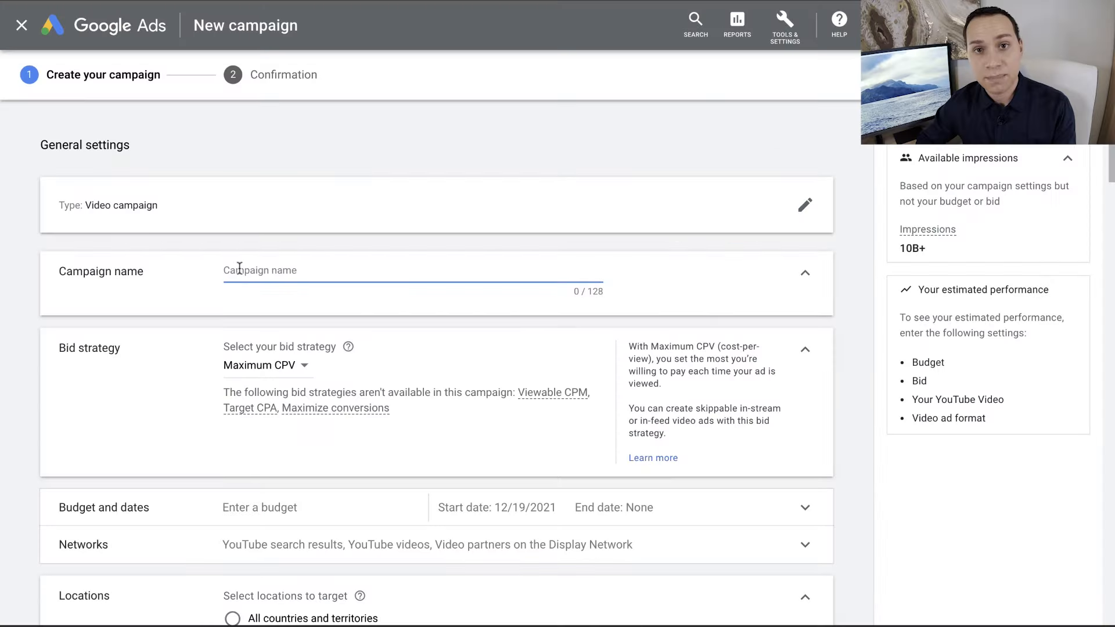
# - Name the campaign "F50| RM Demo" and check the bid strategy options, keeping Maximum CPV
pyautogui.write('F50| RM Demo')
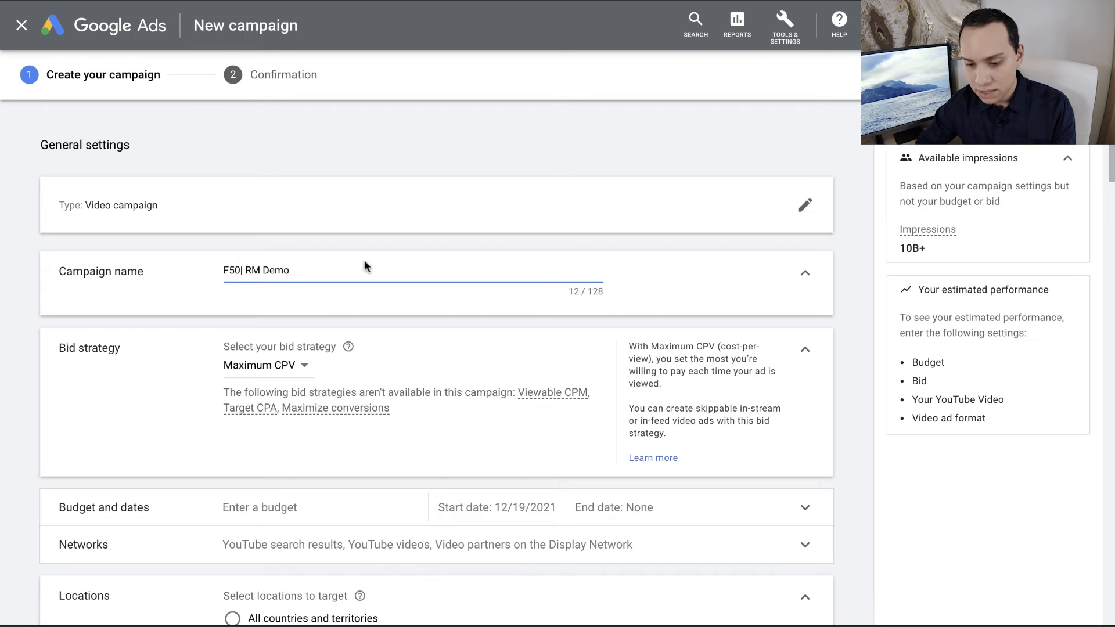
pyautogui.scroll(-2, 364, 259)
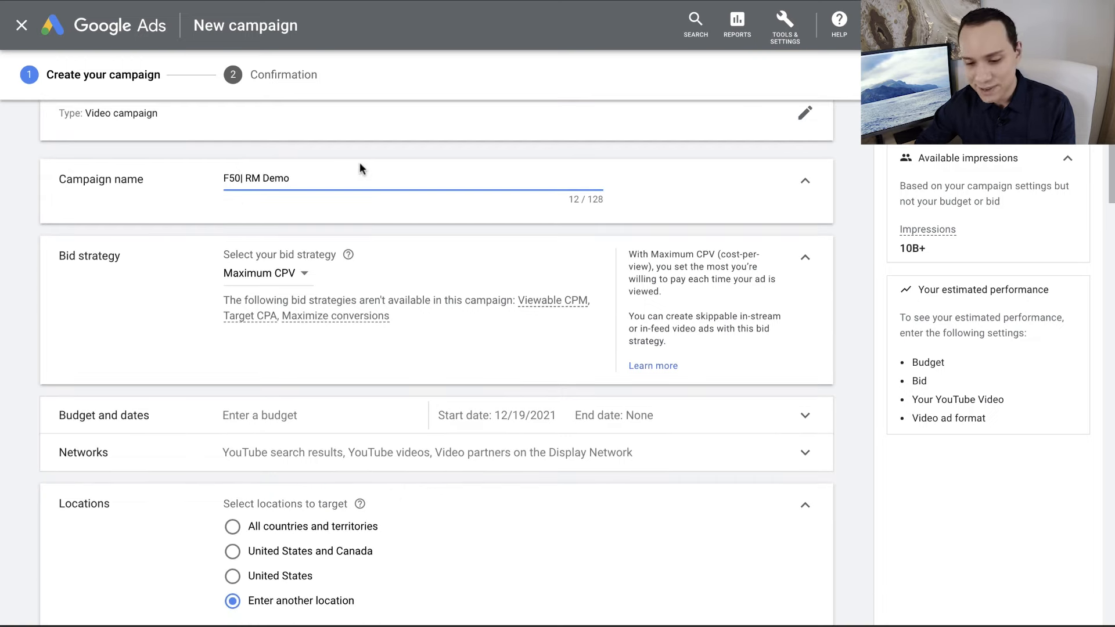
pyautogui.scroll(-4, 324, 230)
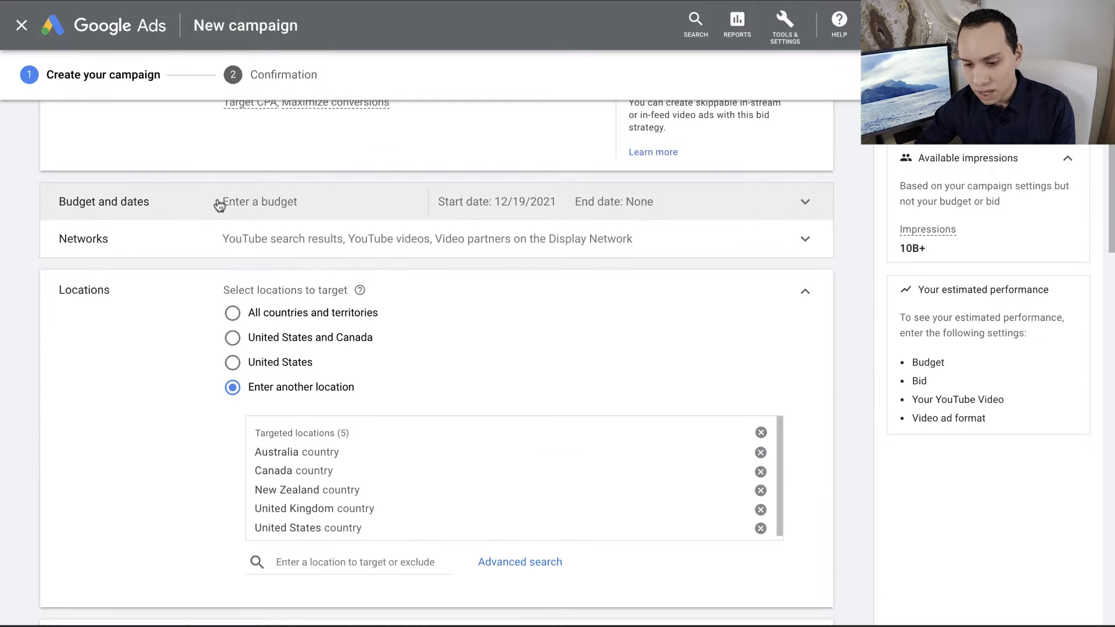
pyautogui.scroll(3, 217, 203)
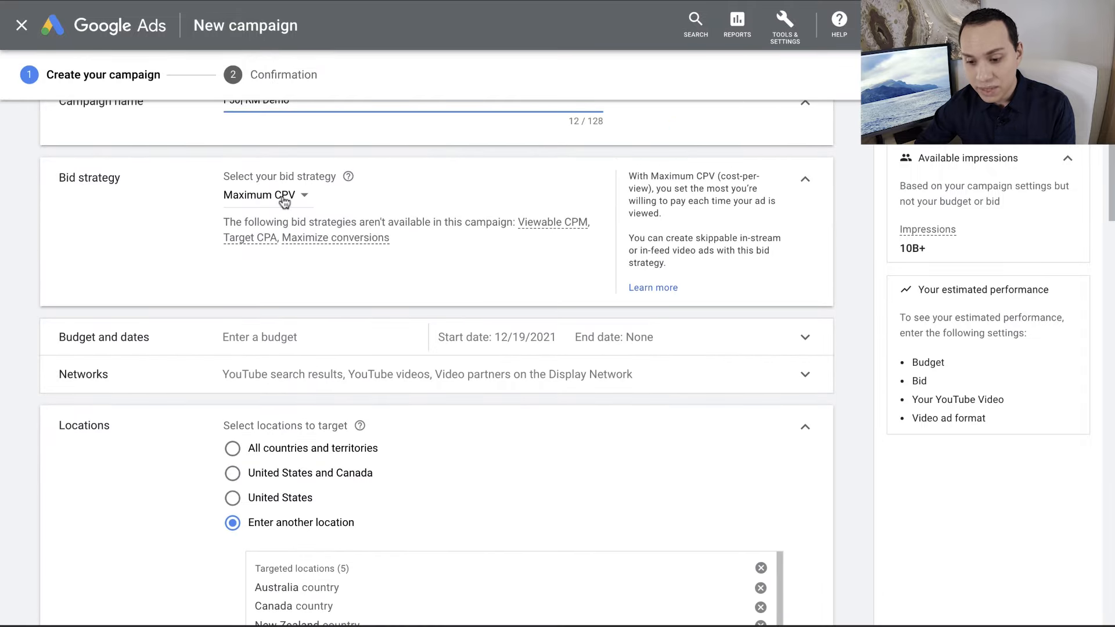
pyautogui.click(304, 196)
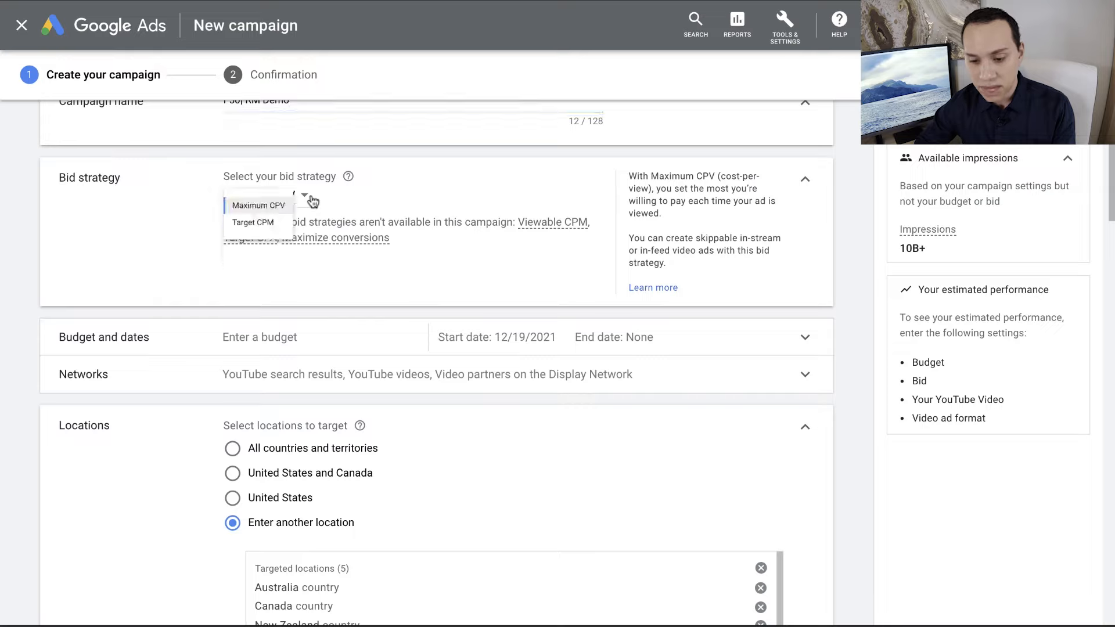
pyautogui.click(163, 256)
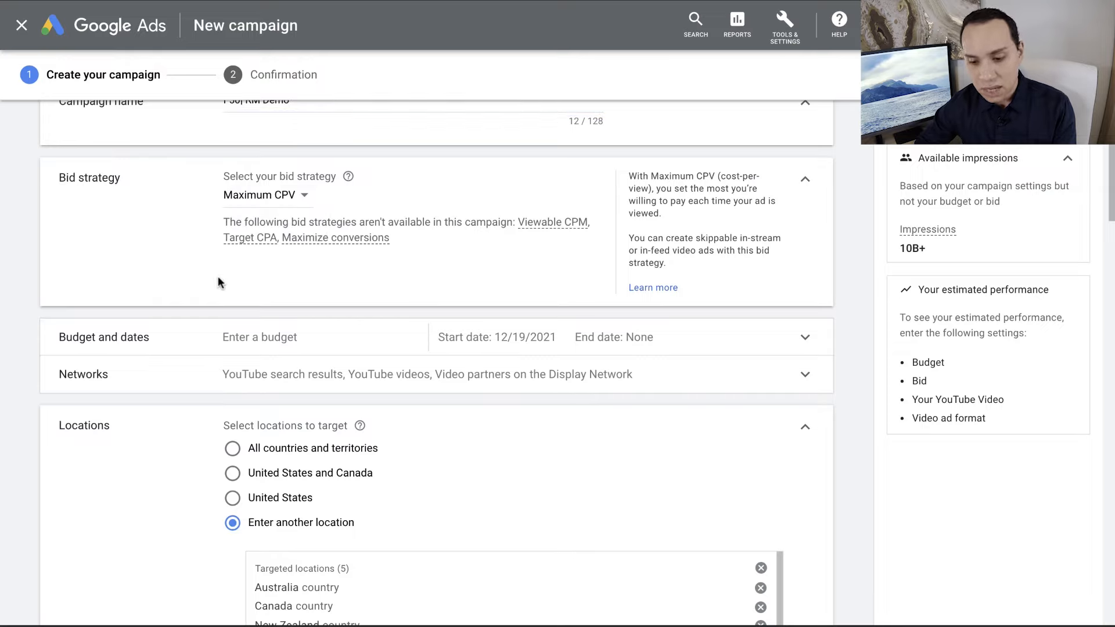
# - Set the campaign's end date to Dec 31, 2021 and its daily budget to $2.50
pyautogui.scroll(-3, 217, 282)
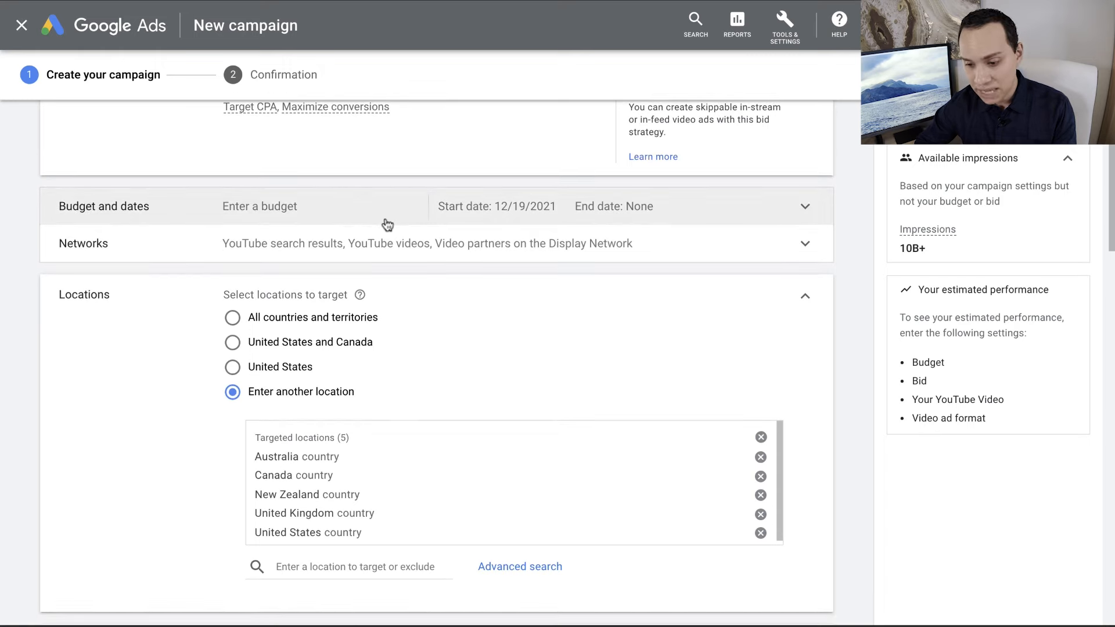
pyautogui.click(388, 225)
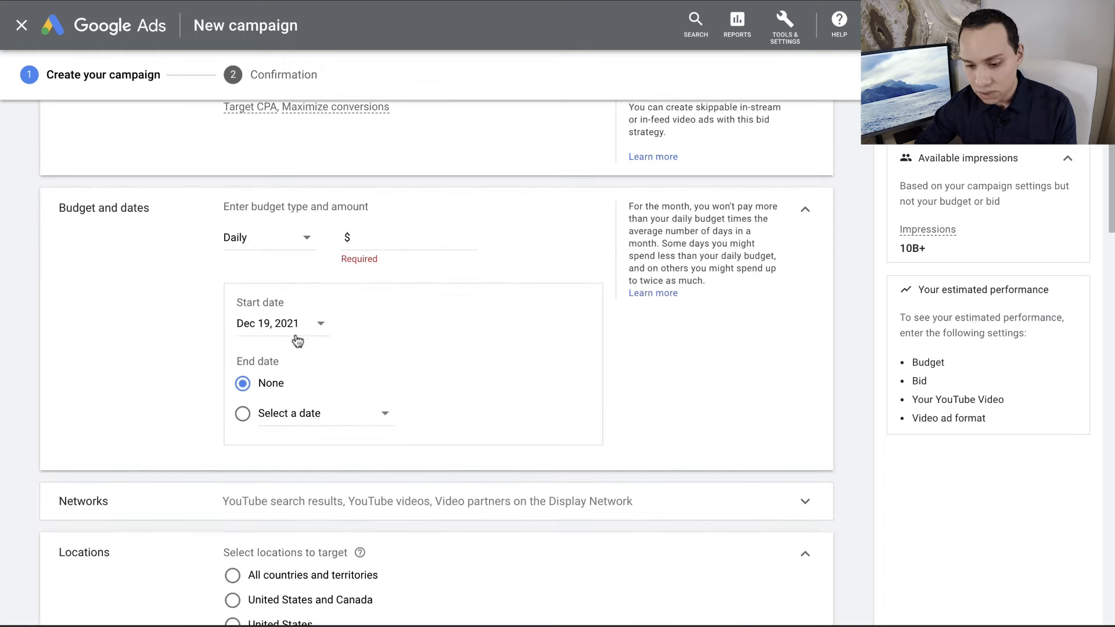
pyautogui.click(292, 414)
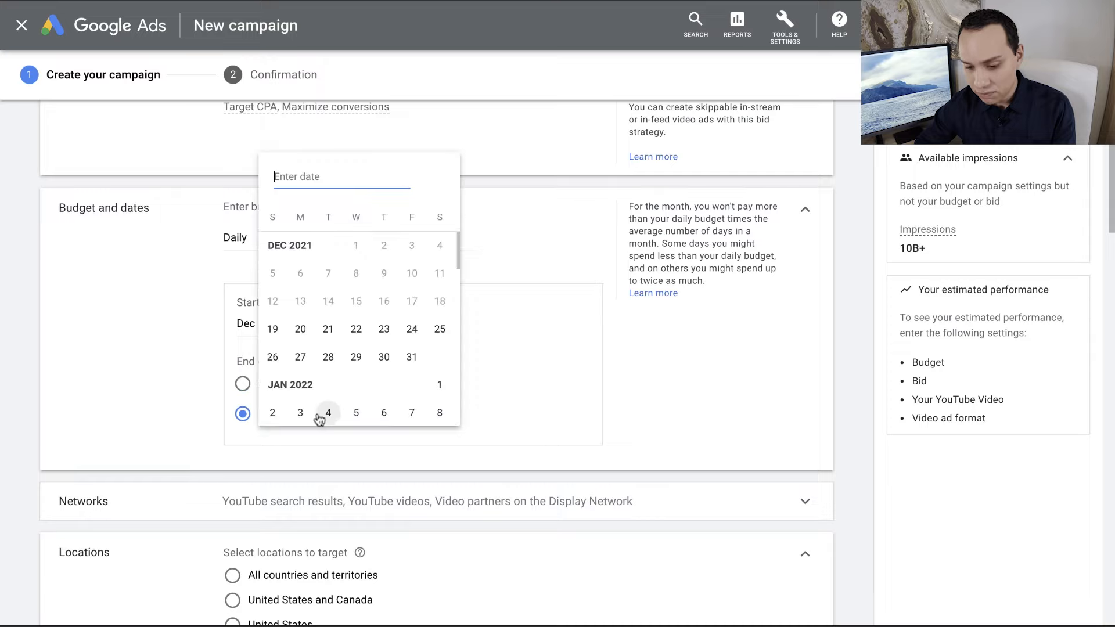
pyautogui.click(412, 357)
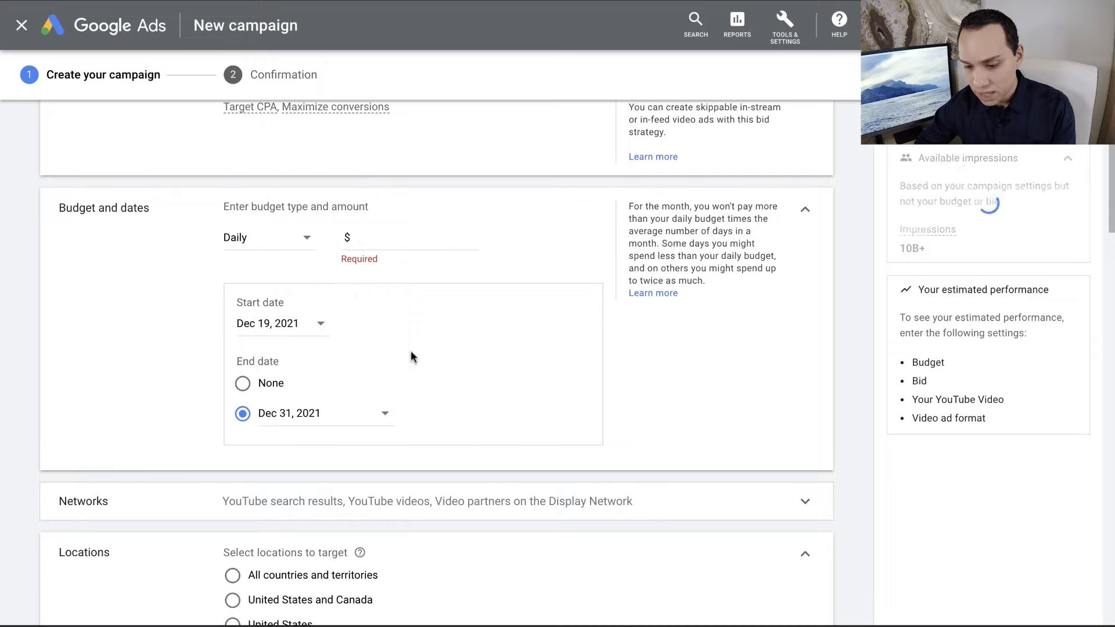
pyautogui.click(376, 236)
pyautogui.write('2.00')
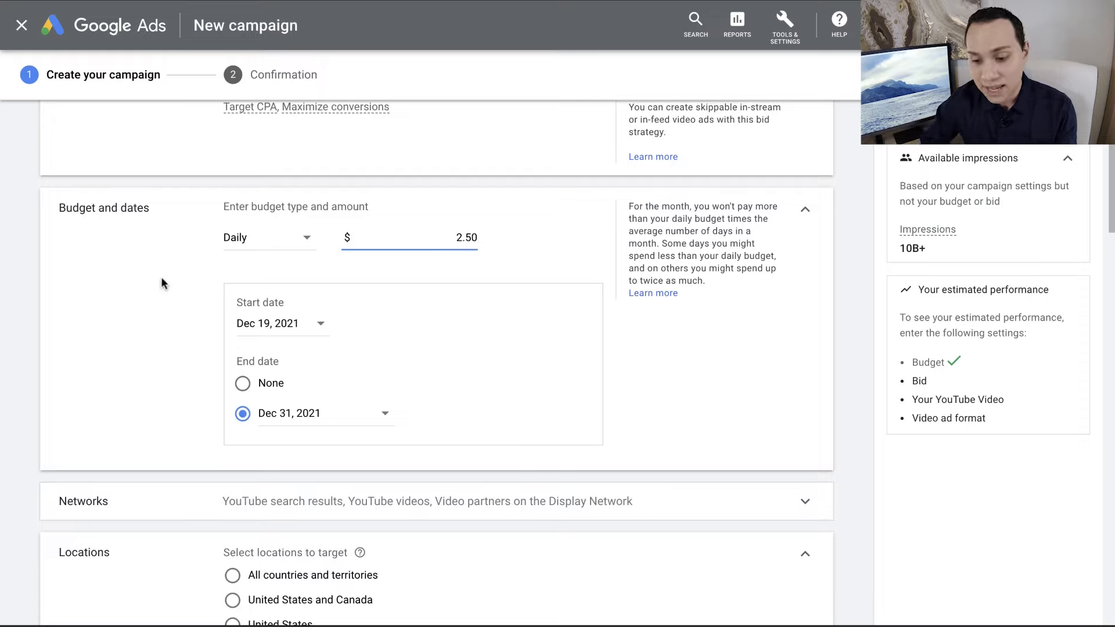
# - Exclude video partners on the Display Network from the campaign's networks
pyautogui.scroll(-2, 162, 283)
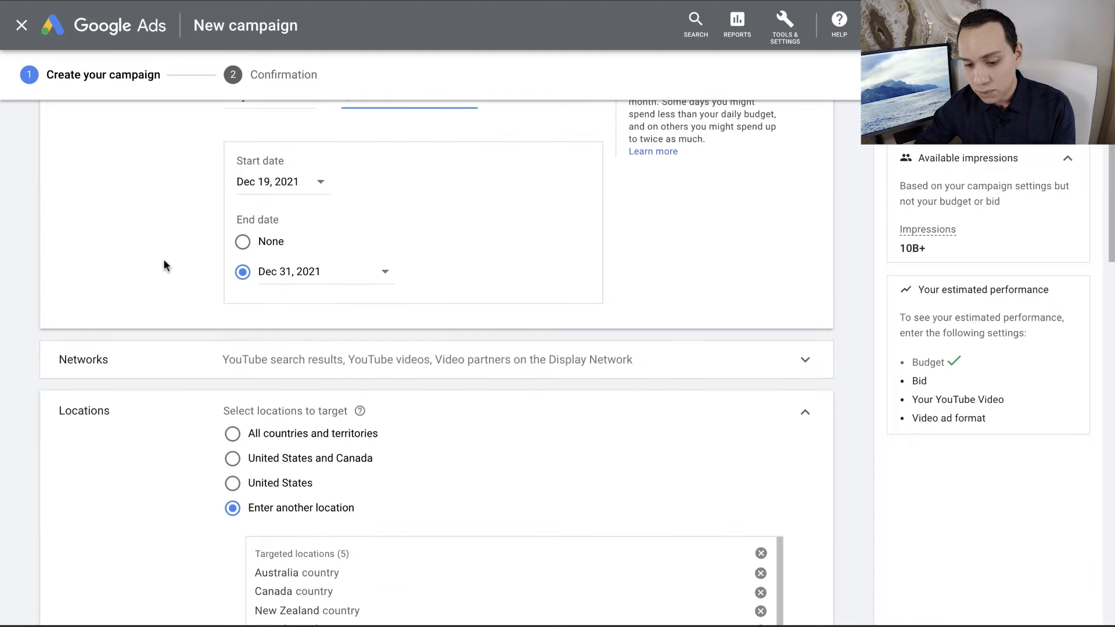
pyautogui.scroll(1, 163, 259)
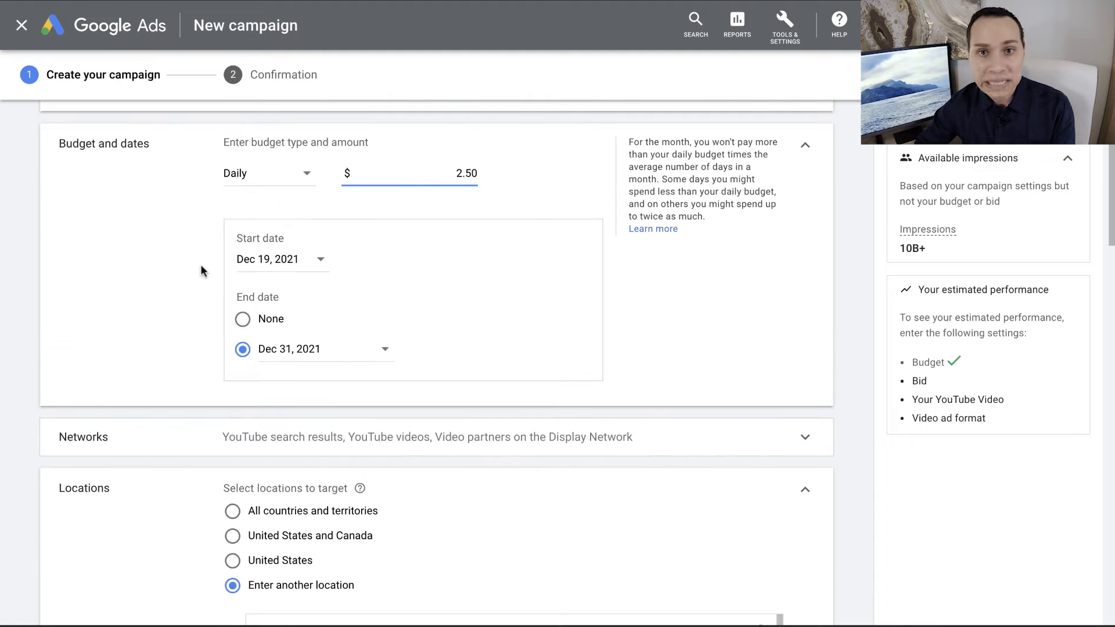
pyautogui.scroll(-3, 157, 288)
pyautogui.scroll(1, 229, 241)
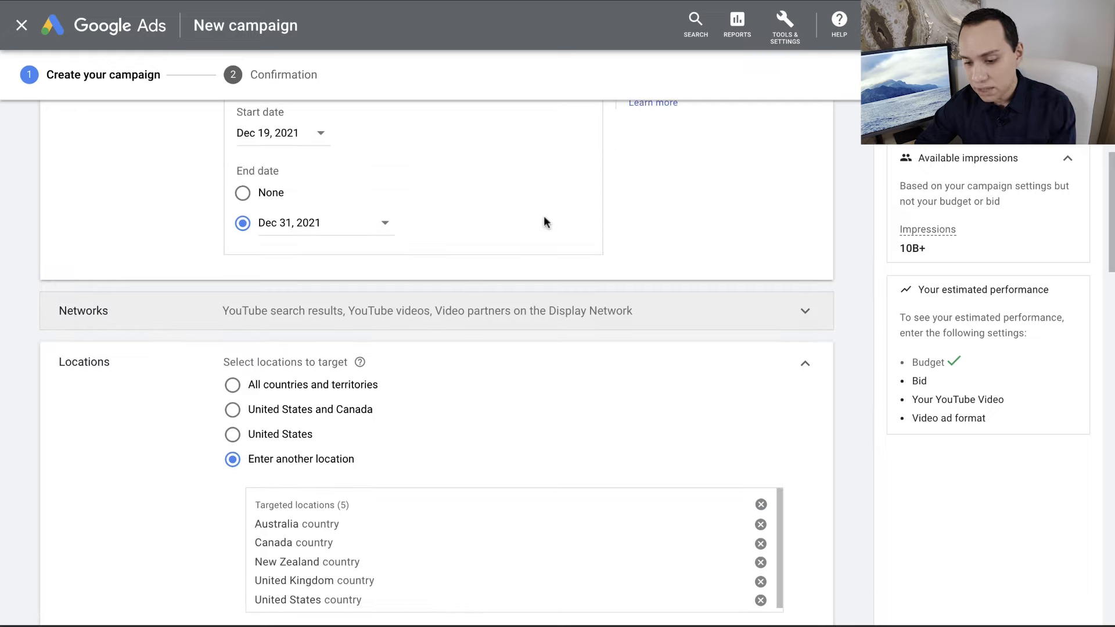
pyautogui.click(415, 312)
pyautogui.scroll(-2, 415, 311)
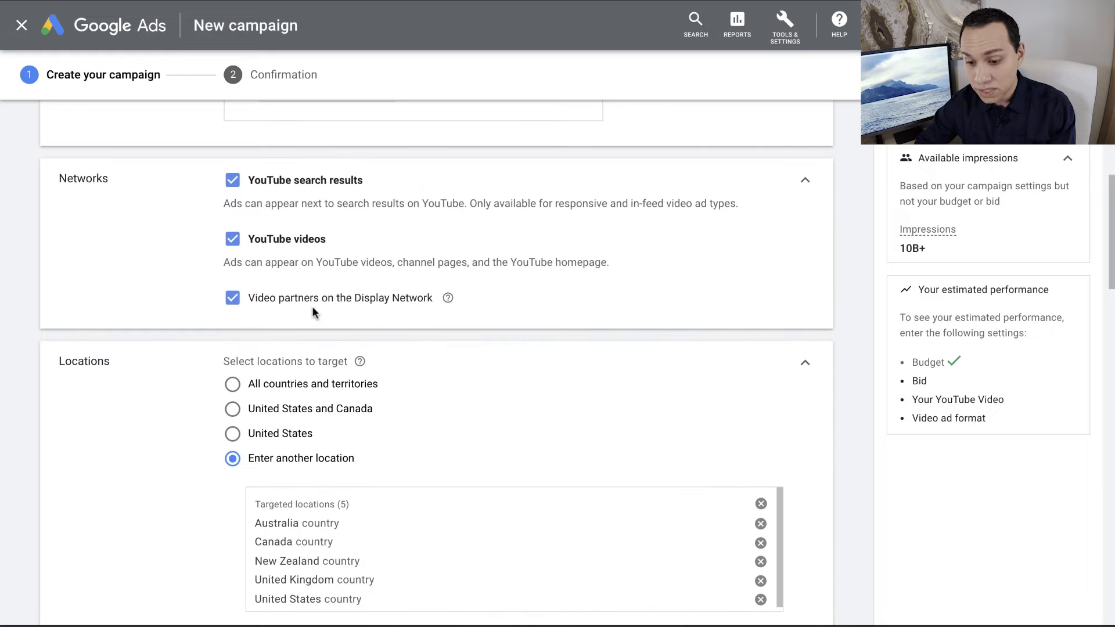
pyautogui.click(288, 301)
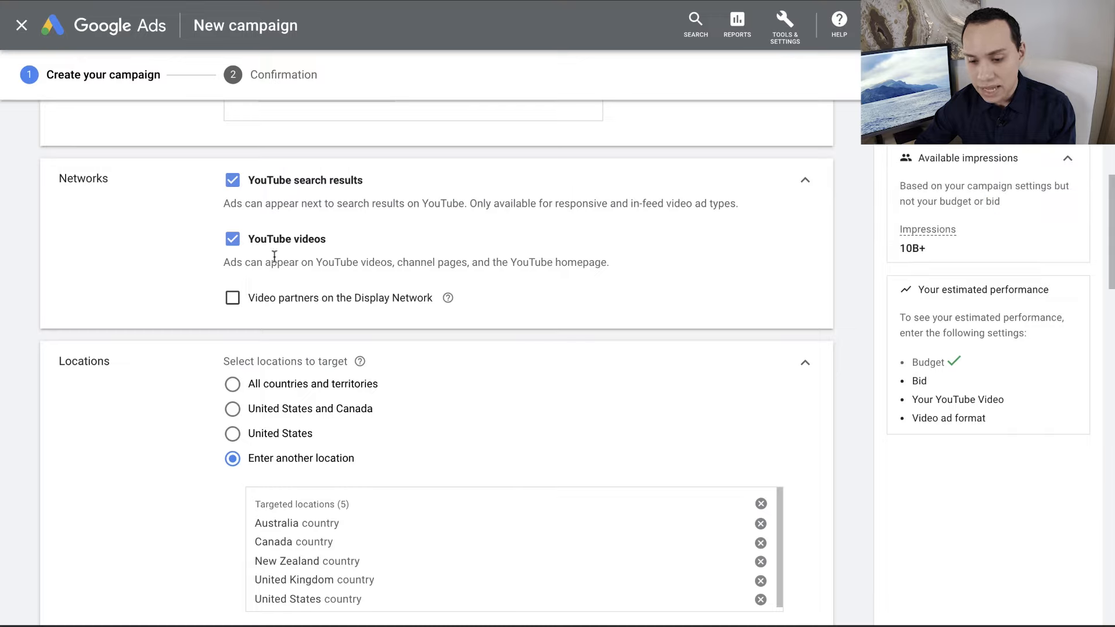
# - Set the inventory type in the content exclusions to Expanded inventory
pyautogui.scroll(-2, 386, 256)
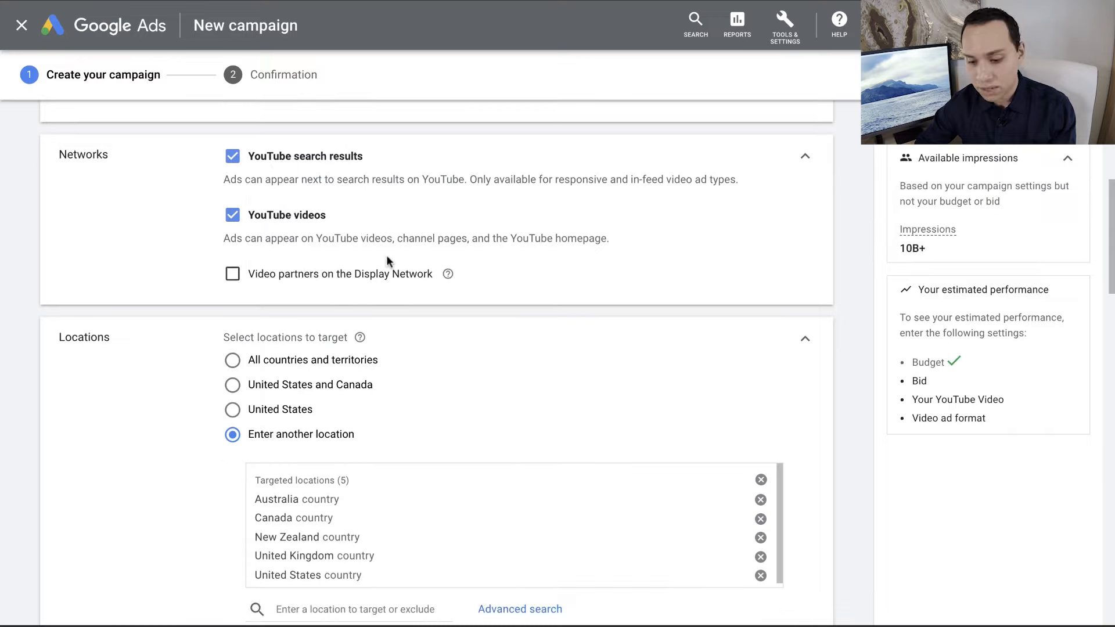
pyautogui.scroll(-1, 386, 261)
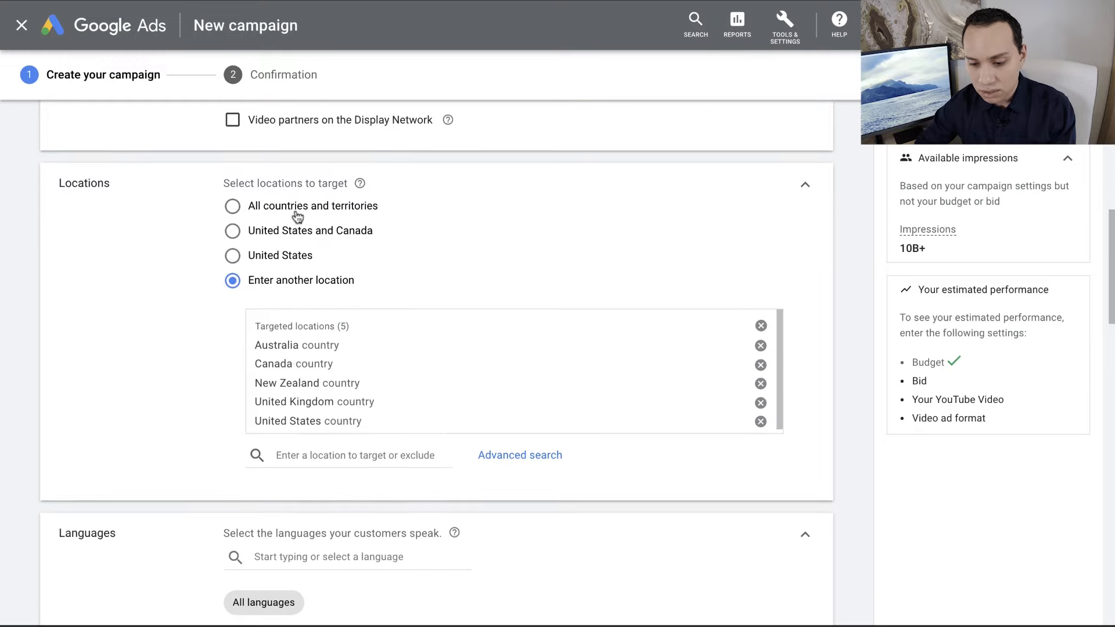
pyautogui.scroll(-1, 348, 240)
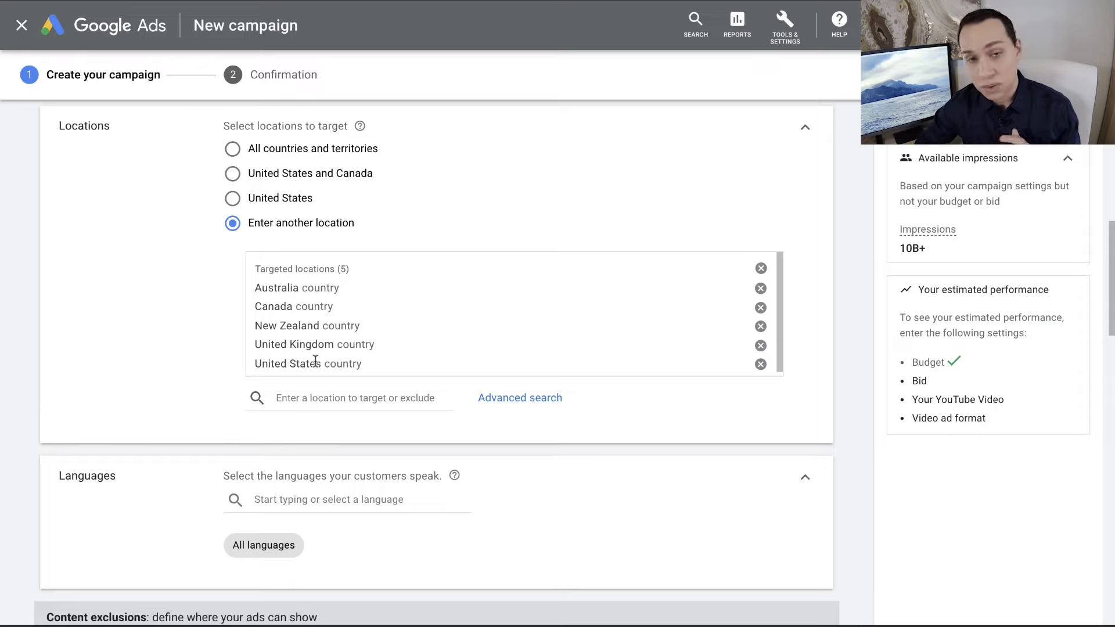
pyautogui.scroll(-4, 351, 317)
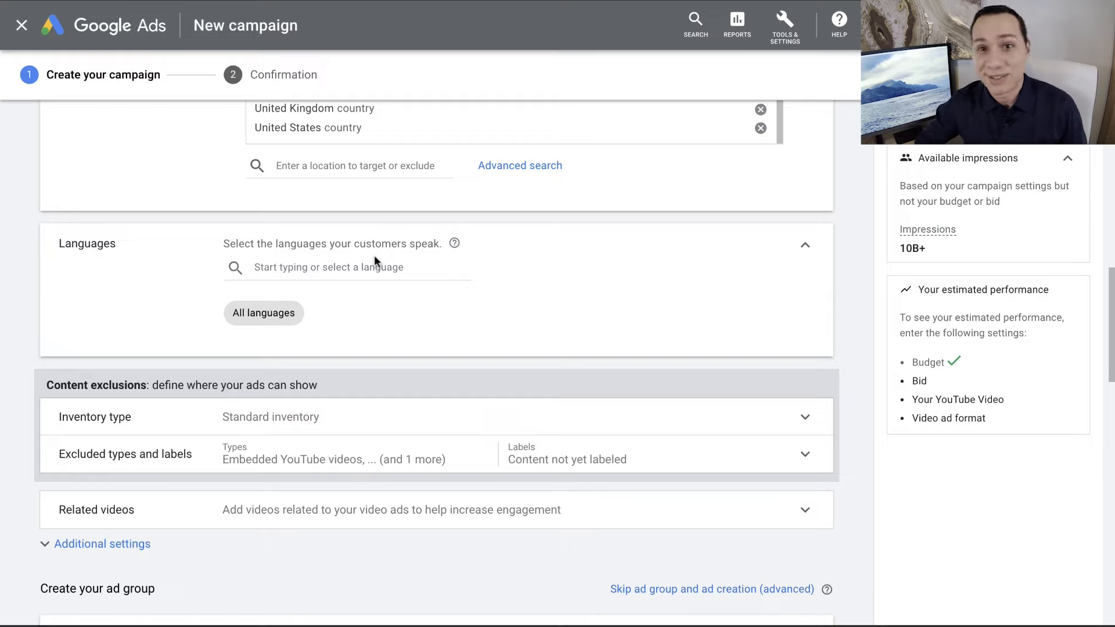
pyautogui.scroll(-3, 373, 256)
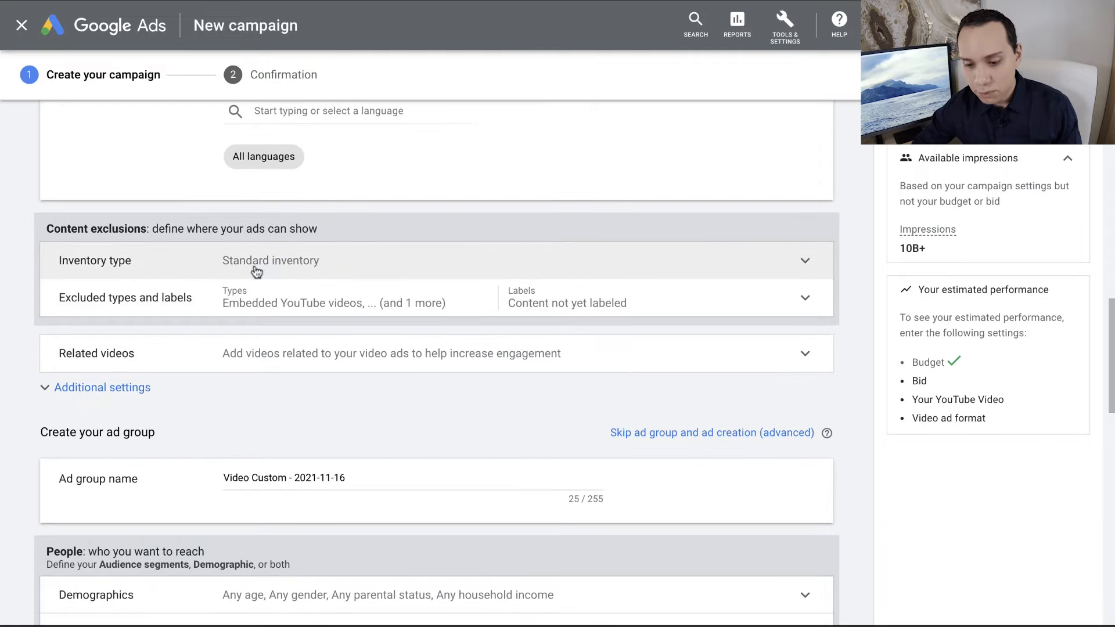
pyautogui.click(265, 269)
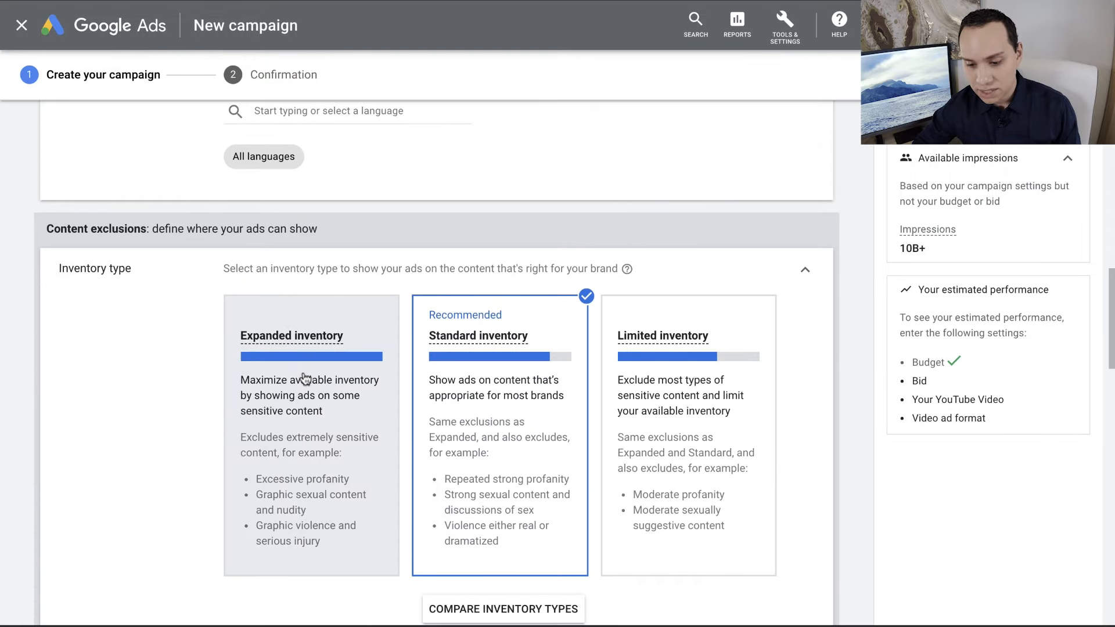
pyautogui.click(305, 379)
# - Stop excluding content not yet labeled in the campaign's excluded types and labels
pyautogui.scroll(-4, 304, 378)
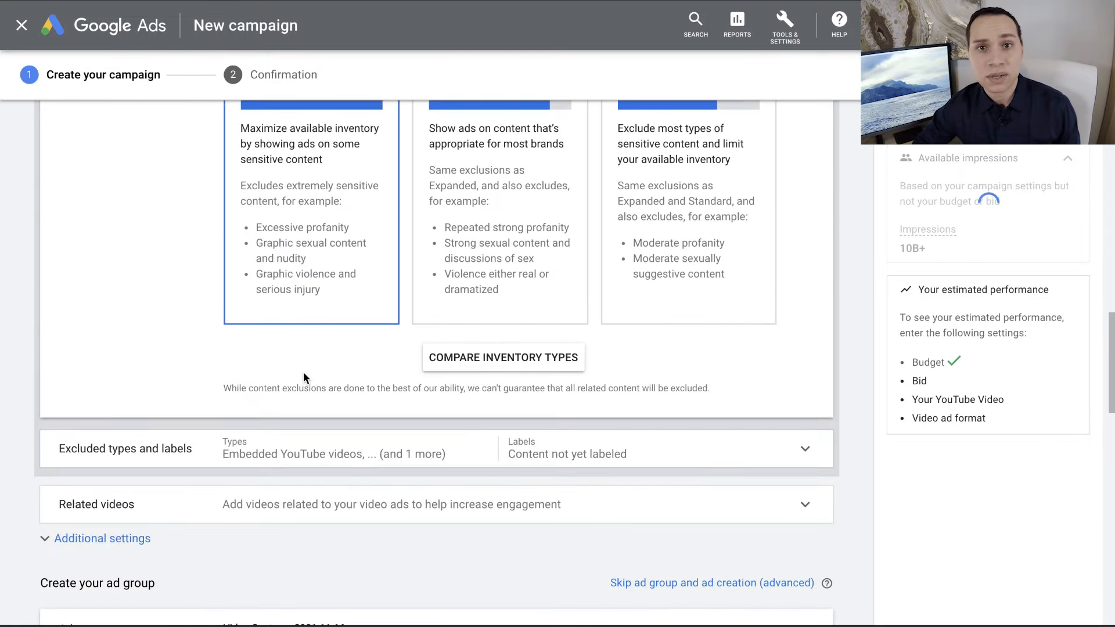
pyautogui.scroll(2, 303, 373)
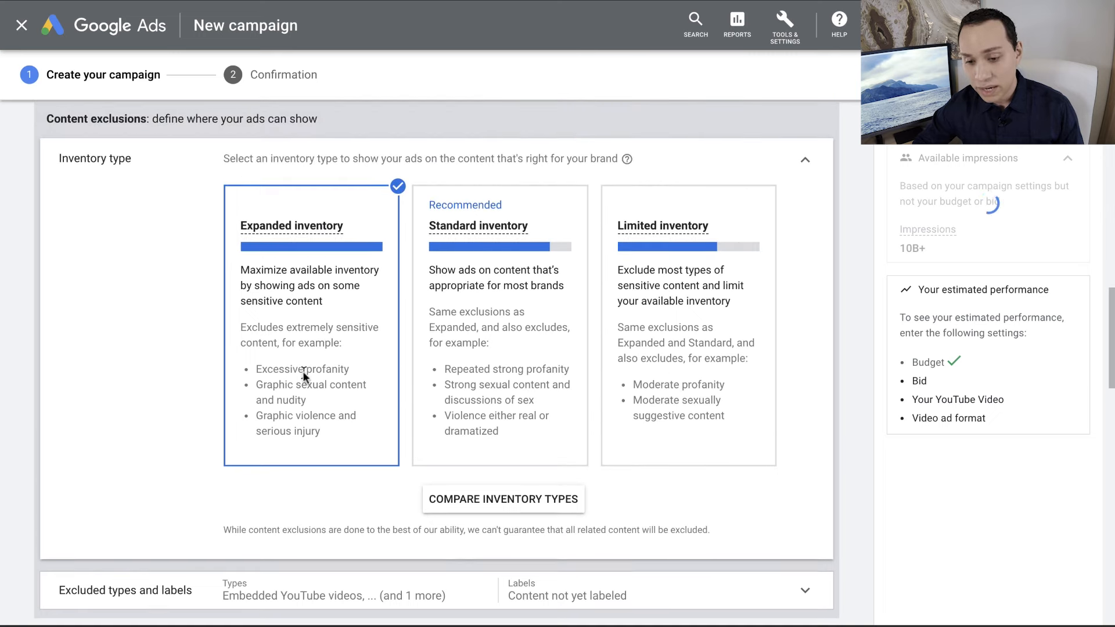
pyautogui.scroll(-1, 312, 346)
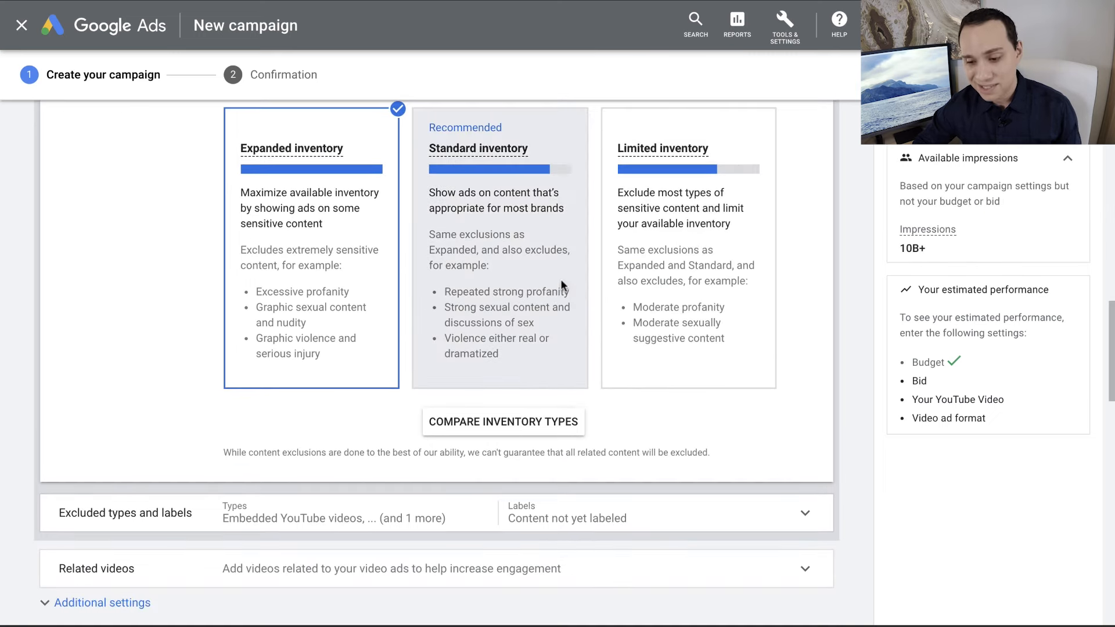
pyautogui.scroll(-3, 578, 293)
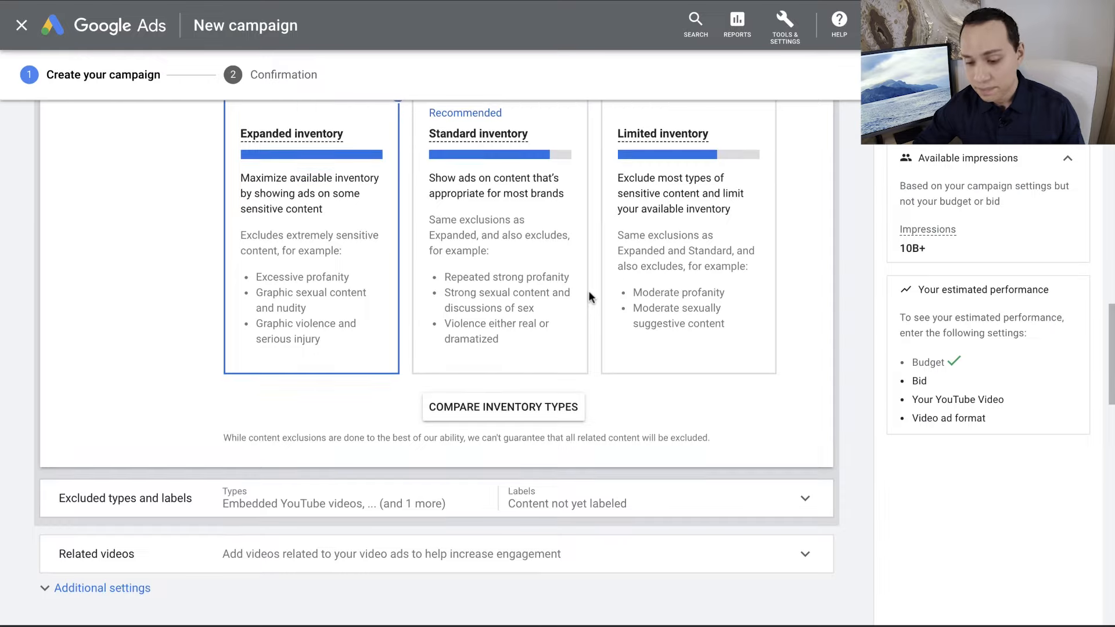
pyautogui.click(325, 311)
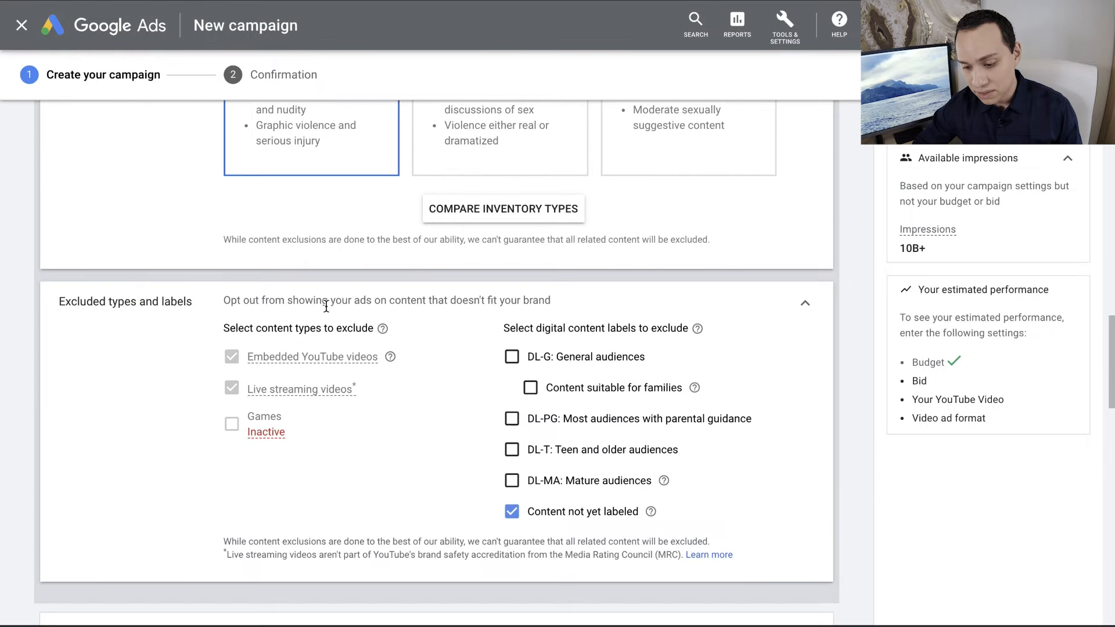
pyautogui.scroll(-1, 494, 430)
pyautogui.click(511, 423)
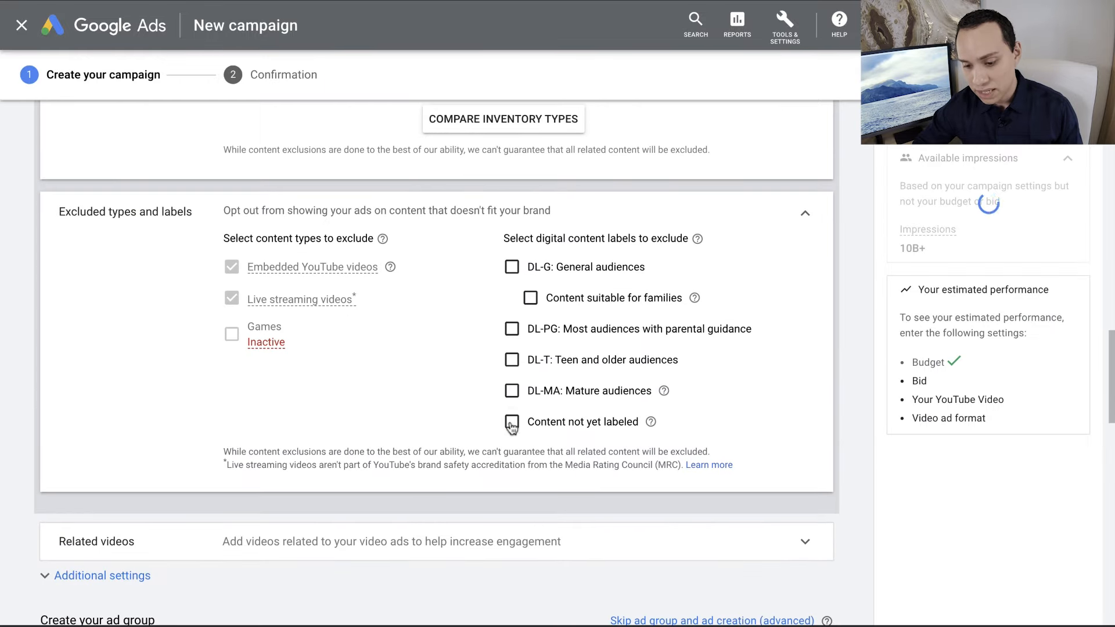
pyautogui.moveTo(265, 272)
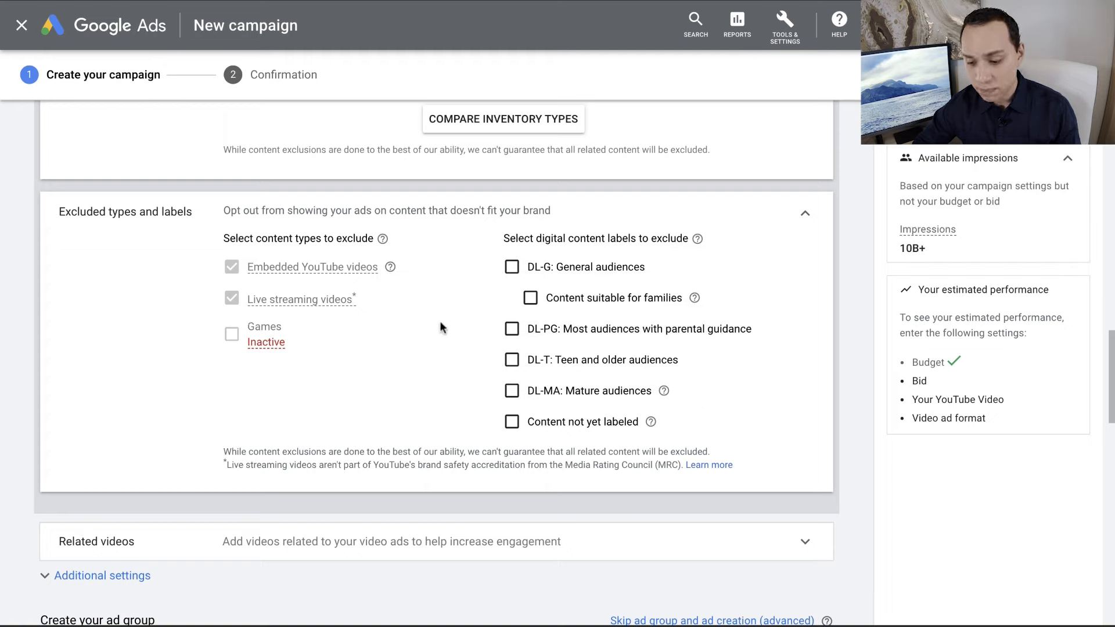
# - Check the related videos option and set specific device targeting to computers, mobile phones and tablets, leaving out TV screens
pyautogui.scroll(-5, 440, 321)
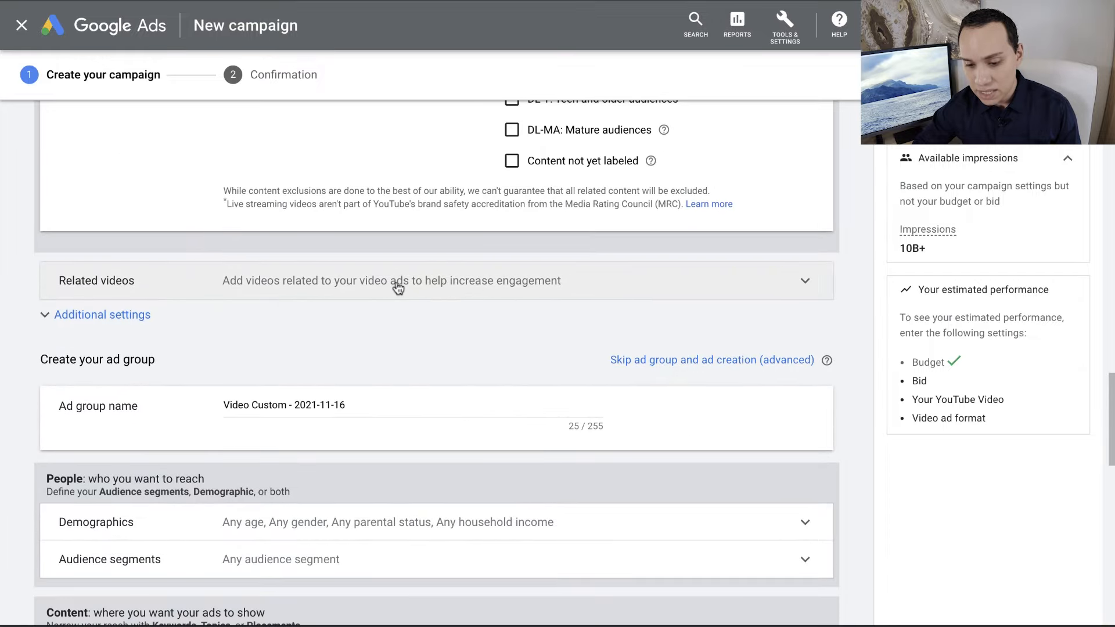
pyautogui.click(394, 282)
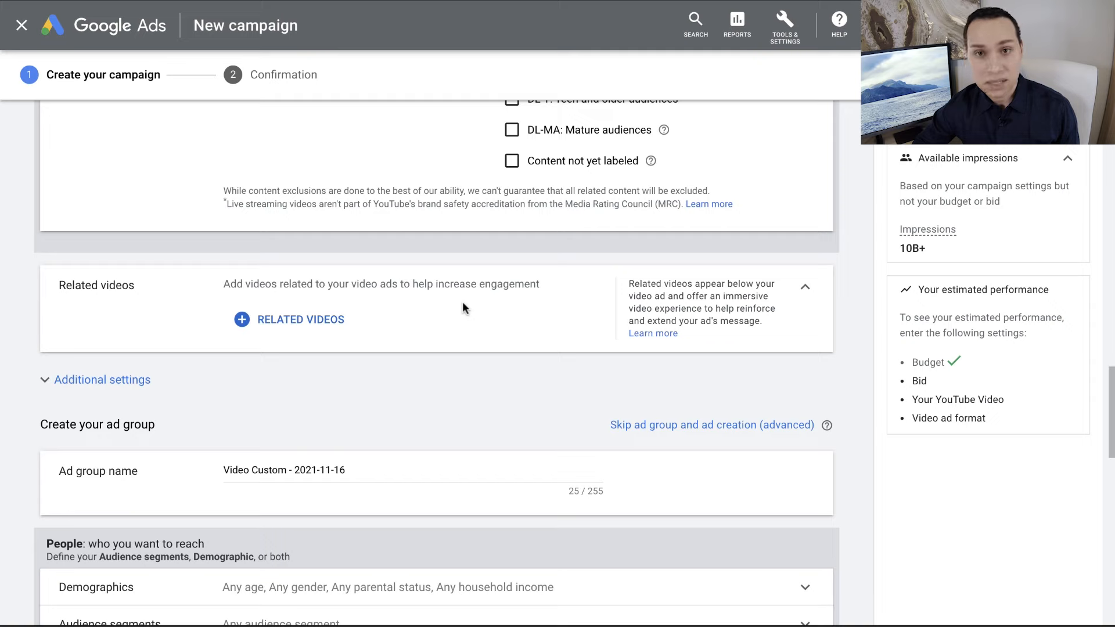
pyautogui.scroll(-2, 463, 303)
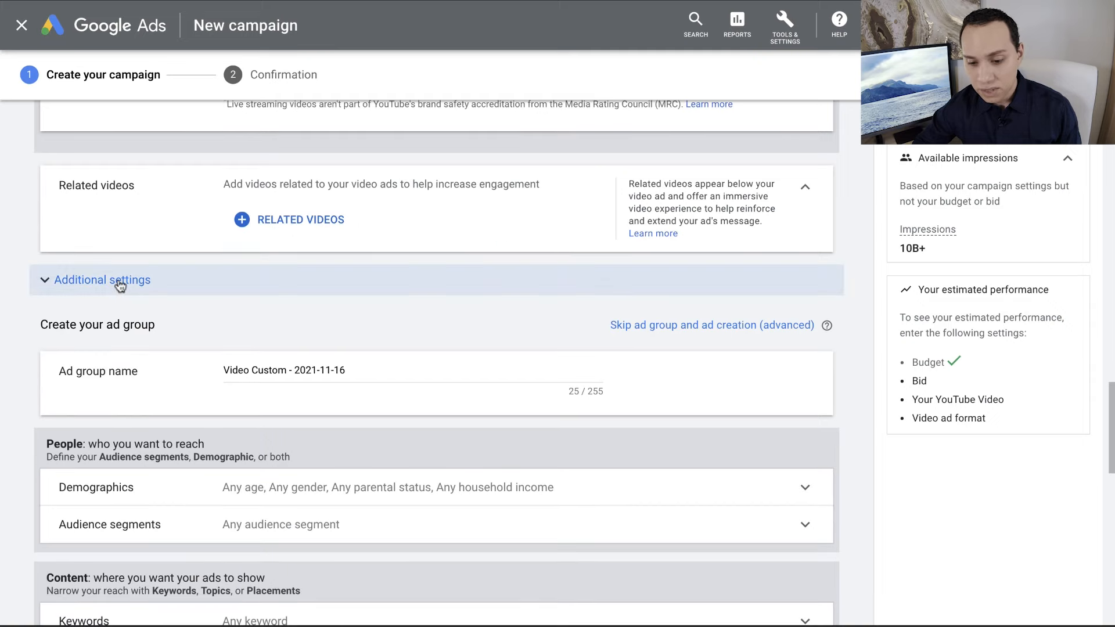
pyautogui.click(119, 283)
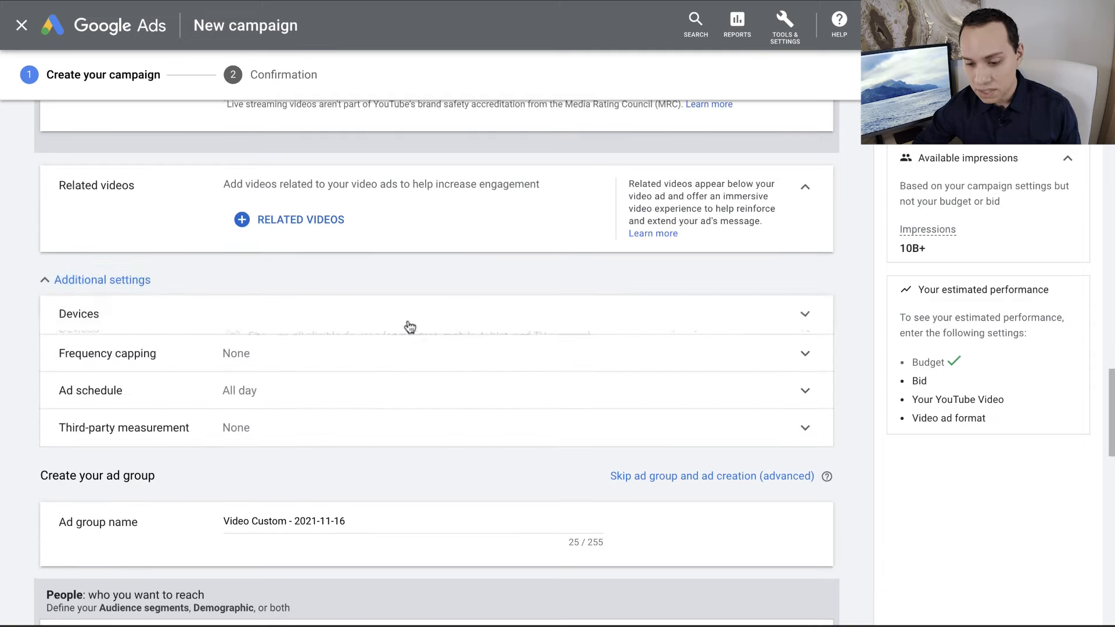
pyautogui.scroll(-1, 410, 325)
pyautogui.click(353, 324)
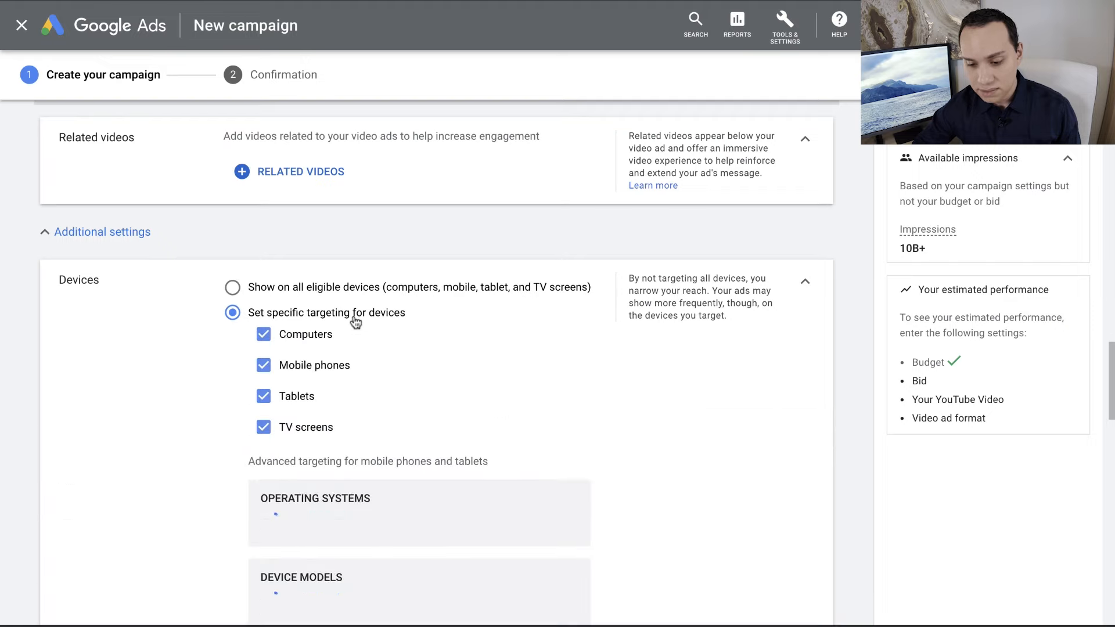
pyautogui.scroll(-2, 355, 323)
pyautogui.click(309, 311)
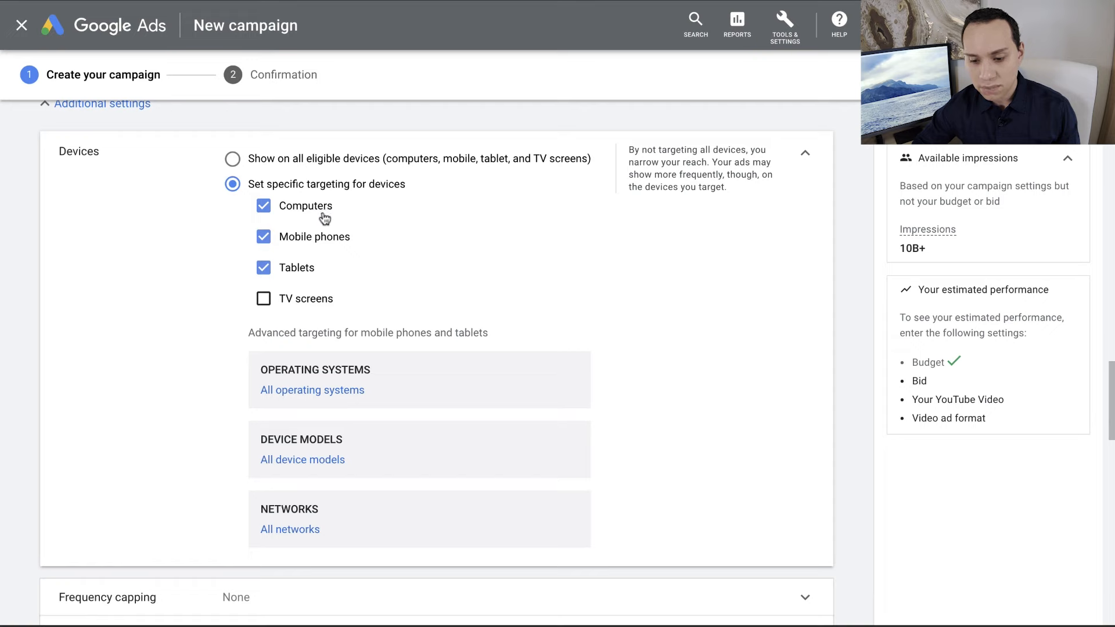
# - Create the campaign without an ad group or ad and continue to the campaign
pyautogui.scroll(-6, 505, 271)
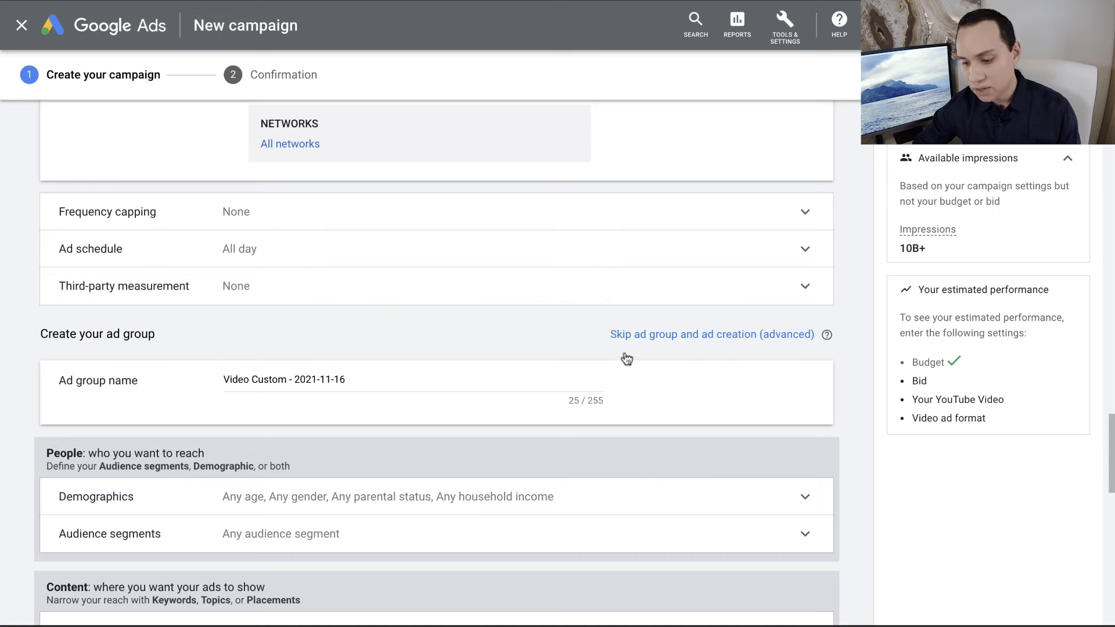
pyautogui.click(684, 340)
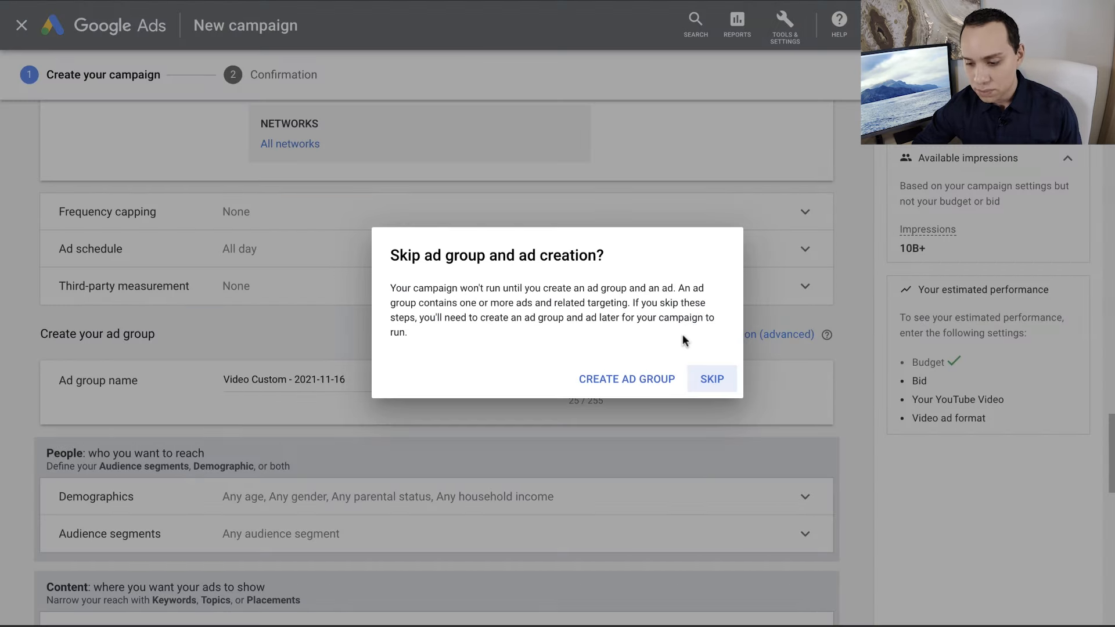
pyautogui.click(710, 380)
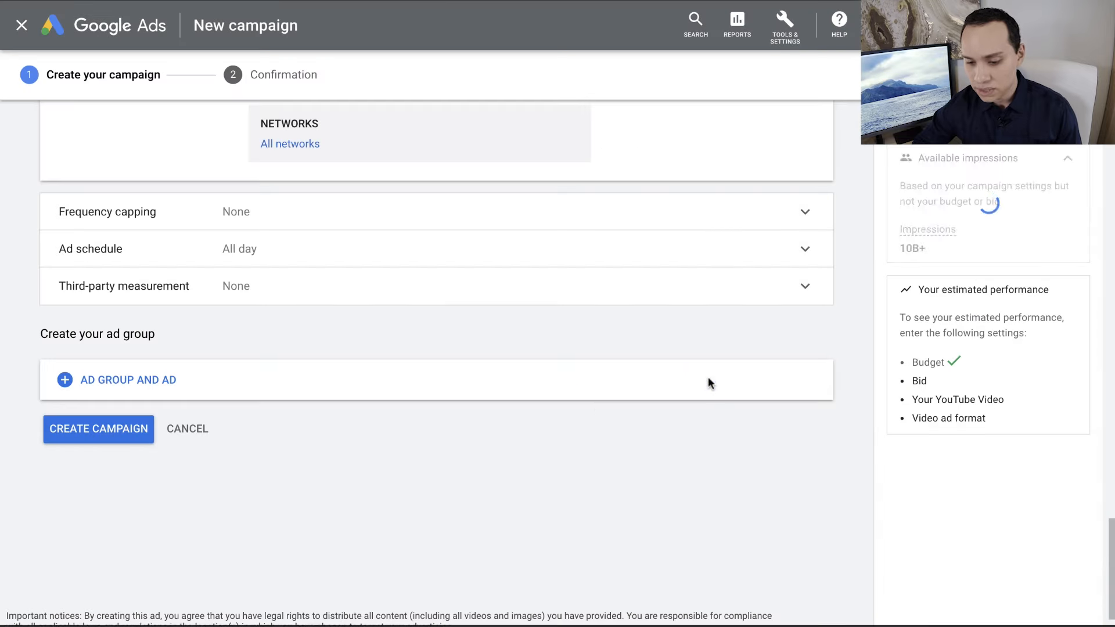
pyautogui.click(126, 431)
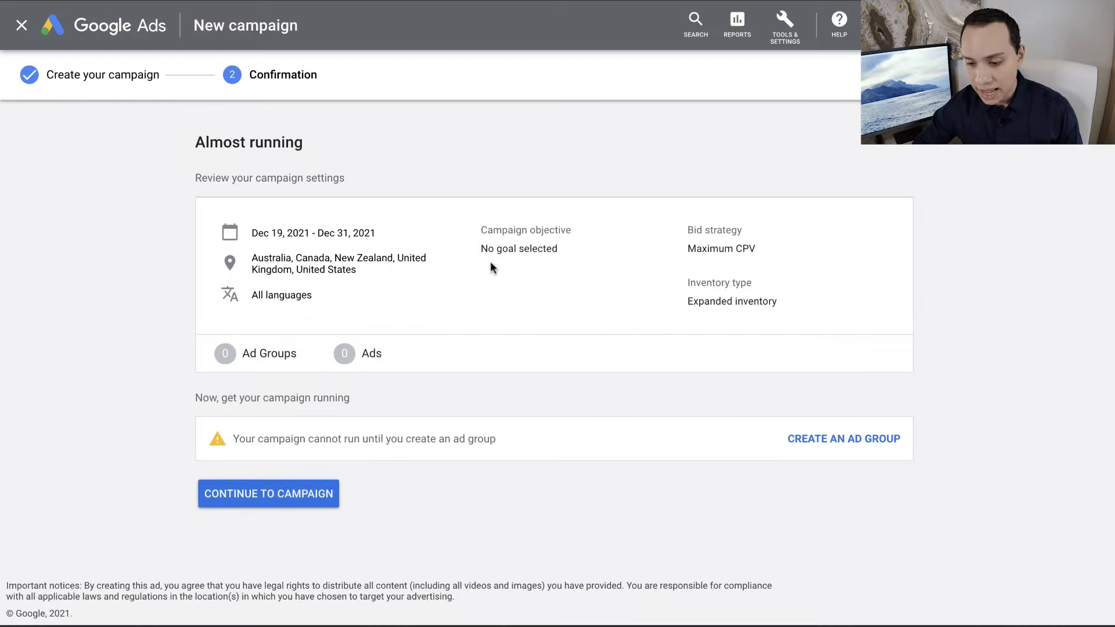
pyautogui.click(284, 499)
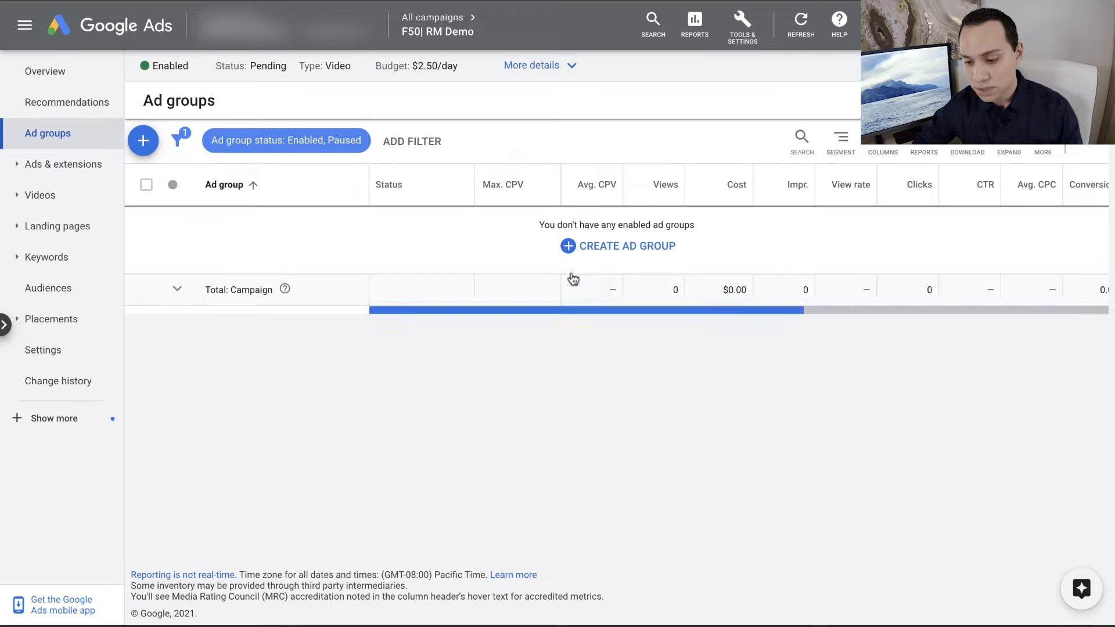
# - Start a new ad group in the campaign and name it "ASPRE: Viewers - 90 Days"
pyautogui.click(607, 247)
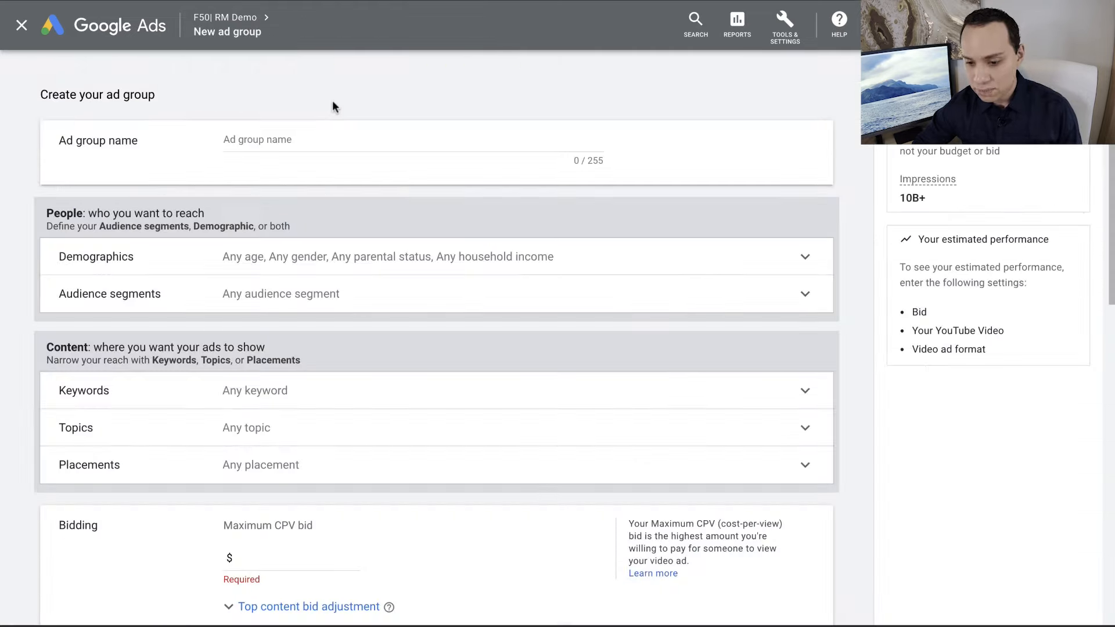
pyautogui.click(290, 139)
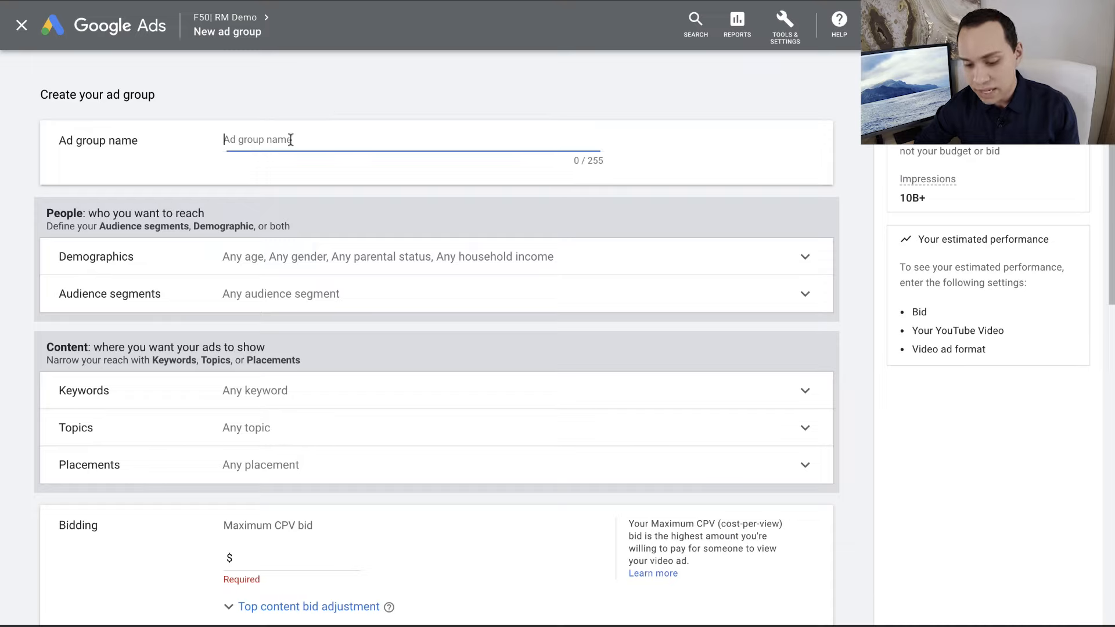
pyautogui.write('ASPRE: Viewers - 90 Days')
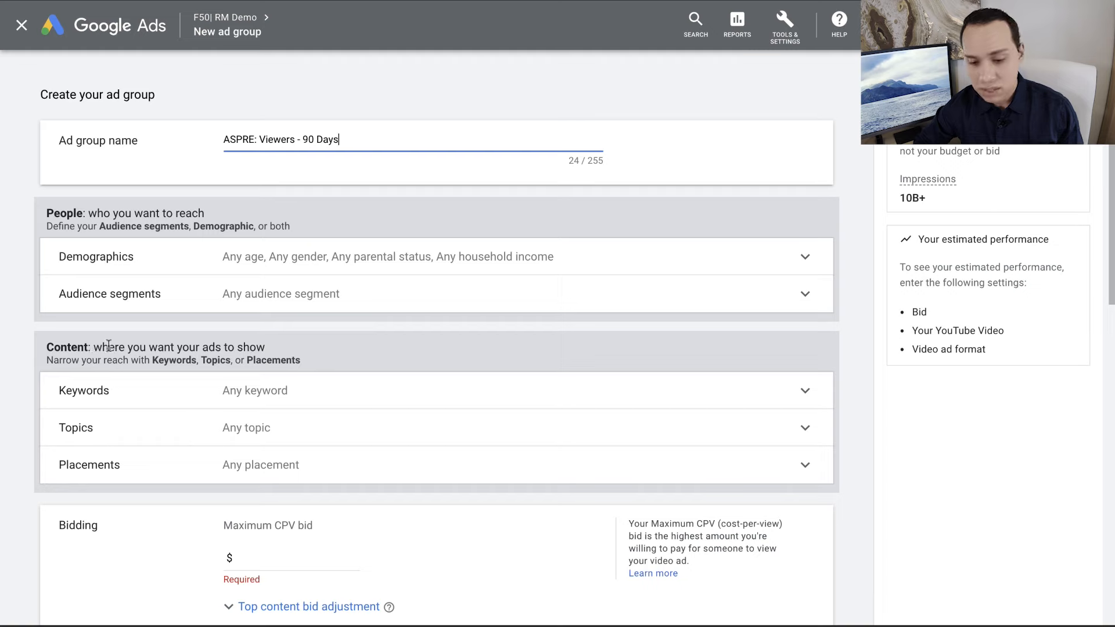
# - Target the YouTube users segment "ASPRE| TUBE: Viewer - 90 Days" from the business interaction audiences
pyautogui.click(149, 305)
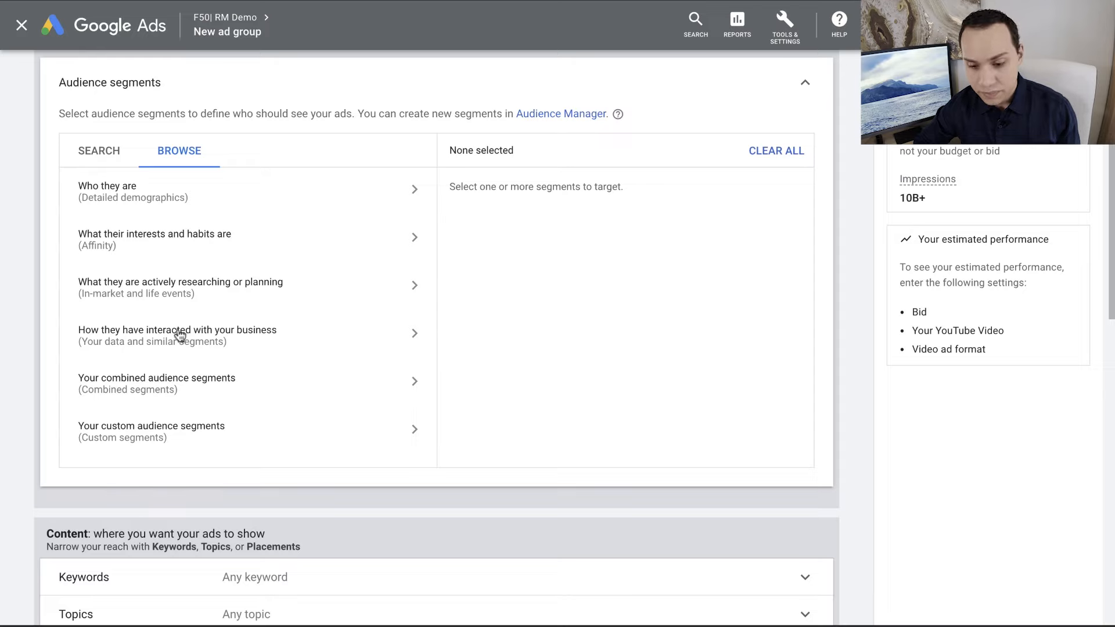
pyautogui.click(180, 335)
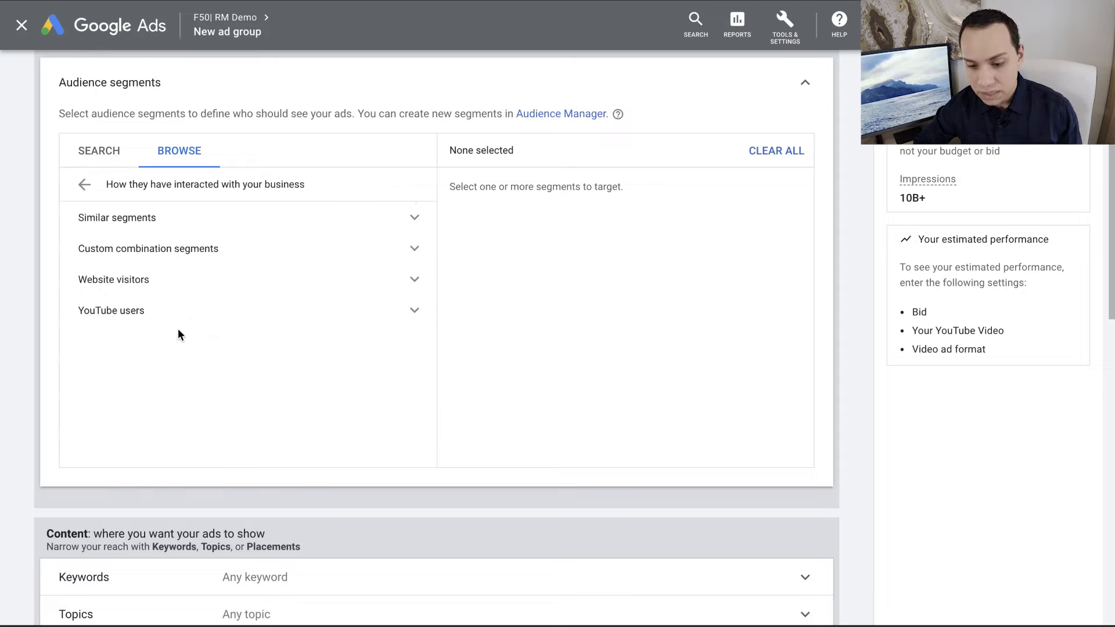
pyautogui.click(127, 311)
pyautogui.scroll(-5, 291, 326)
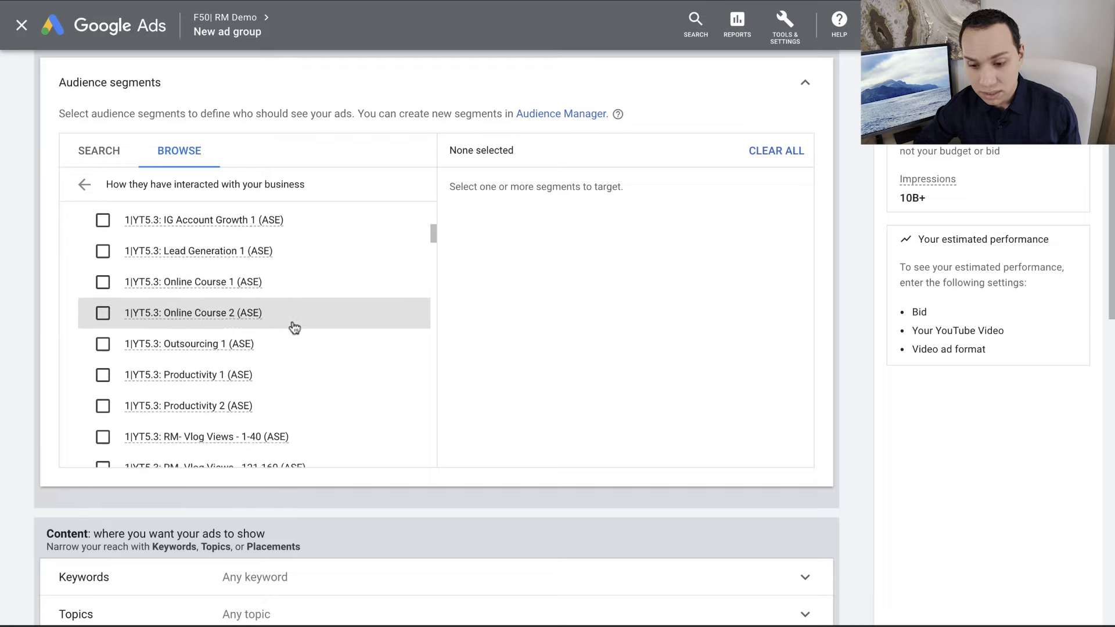
pyautogui.scroll(-15, 295, 328)
pyautogui.scroll(-10, 294, 328)
pyautogui.scroll(3, 299, 348)
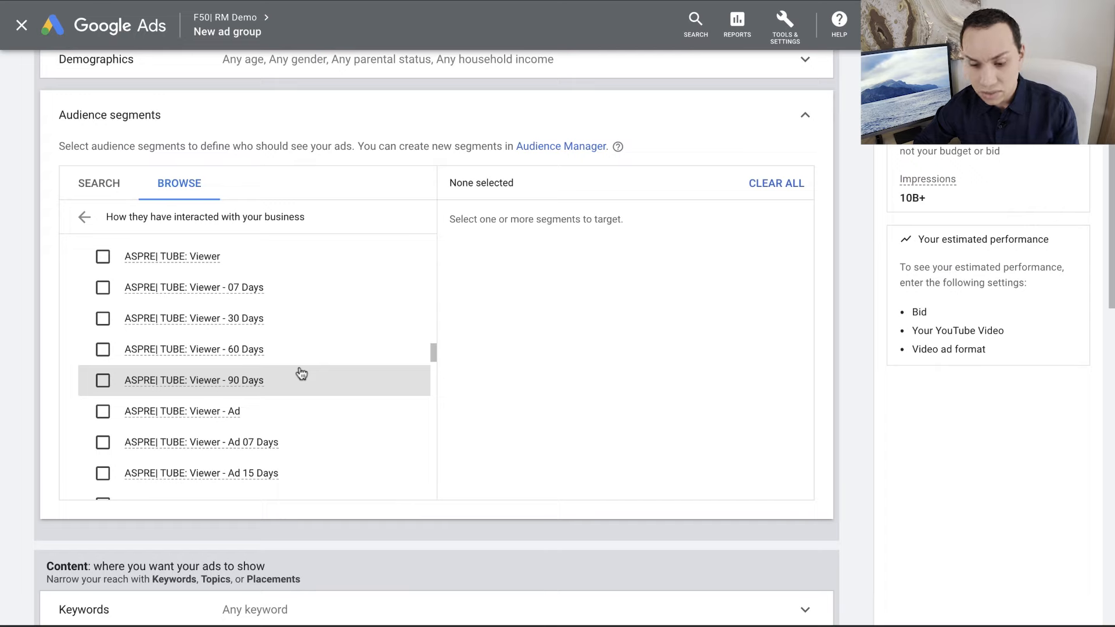
pyautogui.click(213, 384)
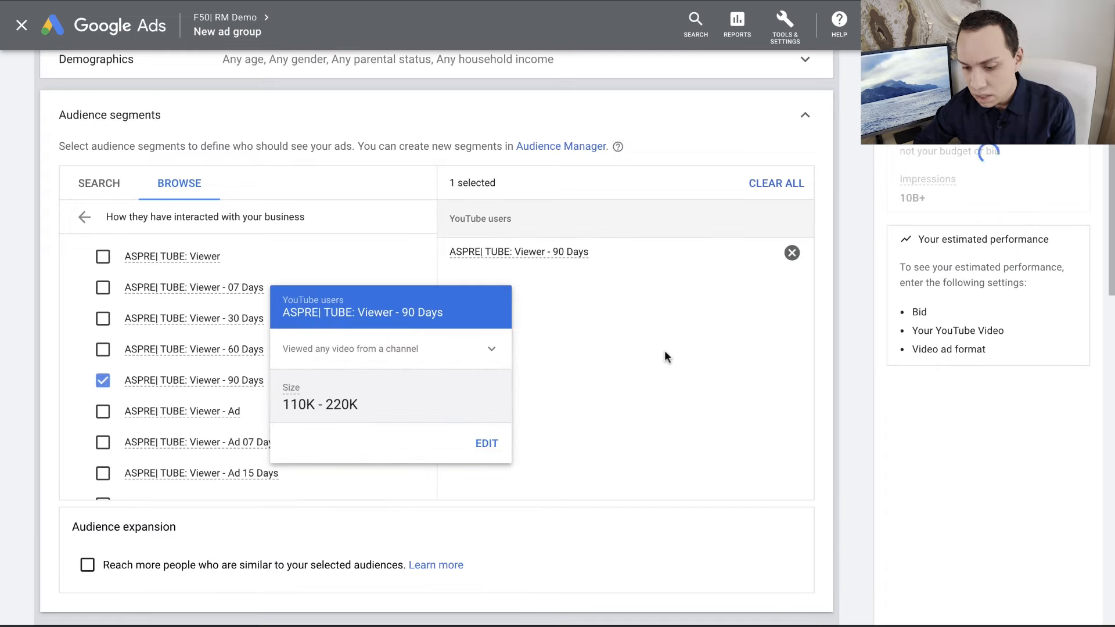
# - Set the ad group's maximum CPV bid to $0.10, leaving audience expansion off
pyautogui.scroll(-1, 560, 285)
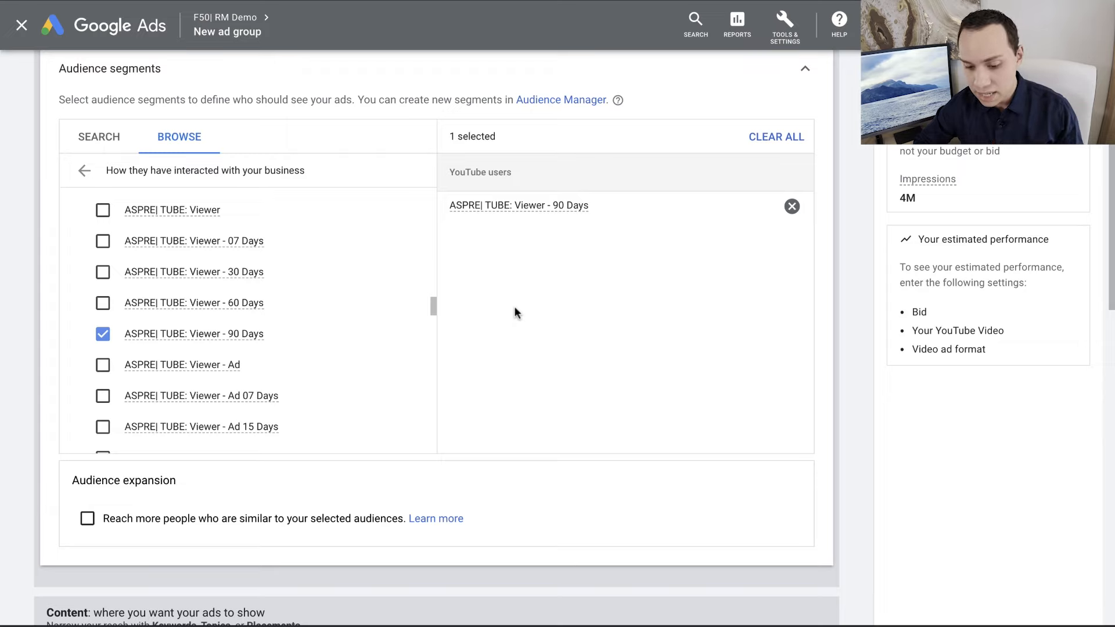
pyautogui.scroll(-4, 510, 307)
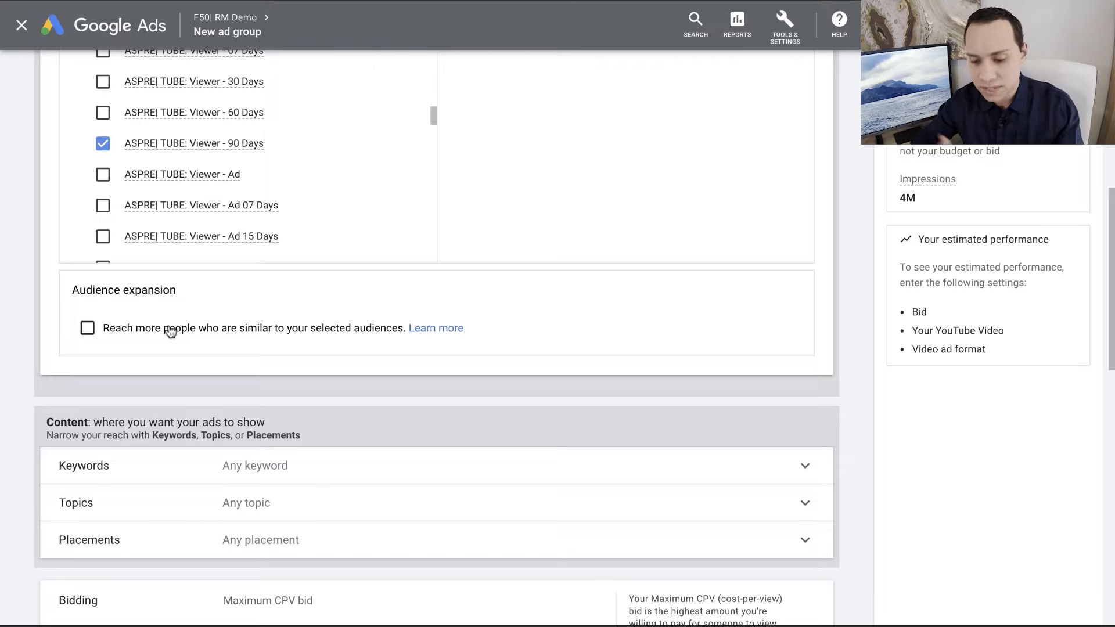
pyautogui.scroll(-5, 589, 357)
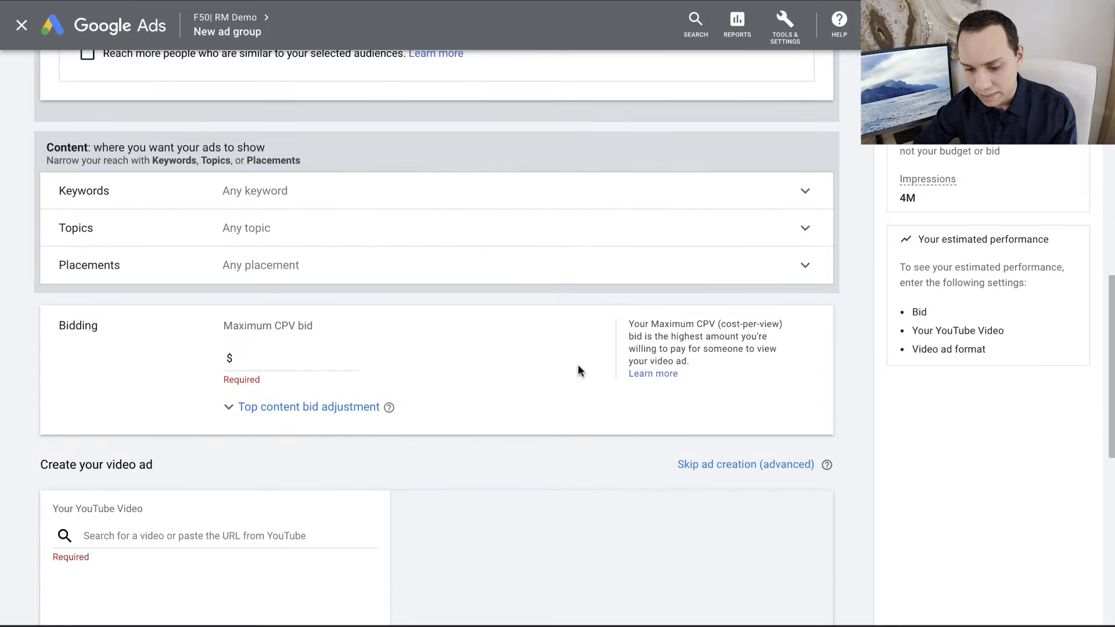
pyautogui.click(329, 358)
pyautogui.write('0.00')
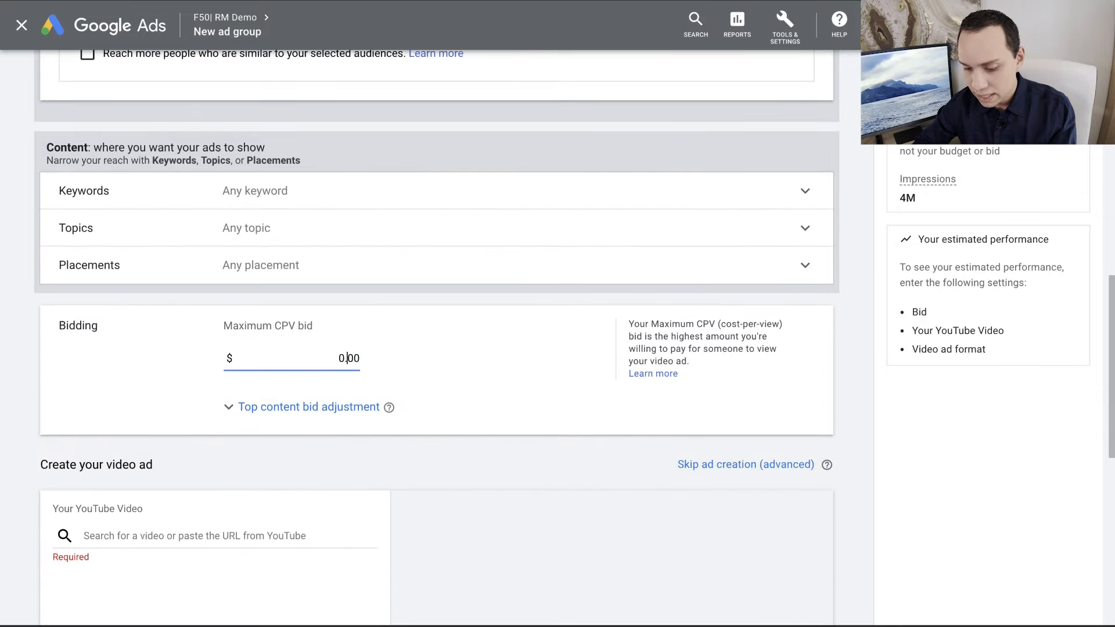
pyautogui.write('5')
pyautogui.press('BackSpace')
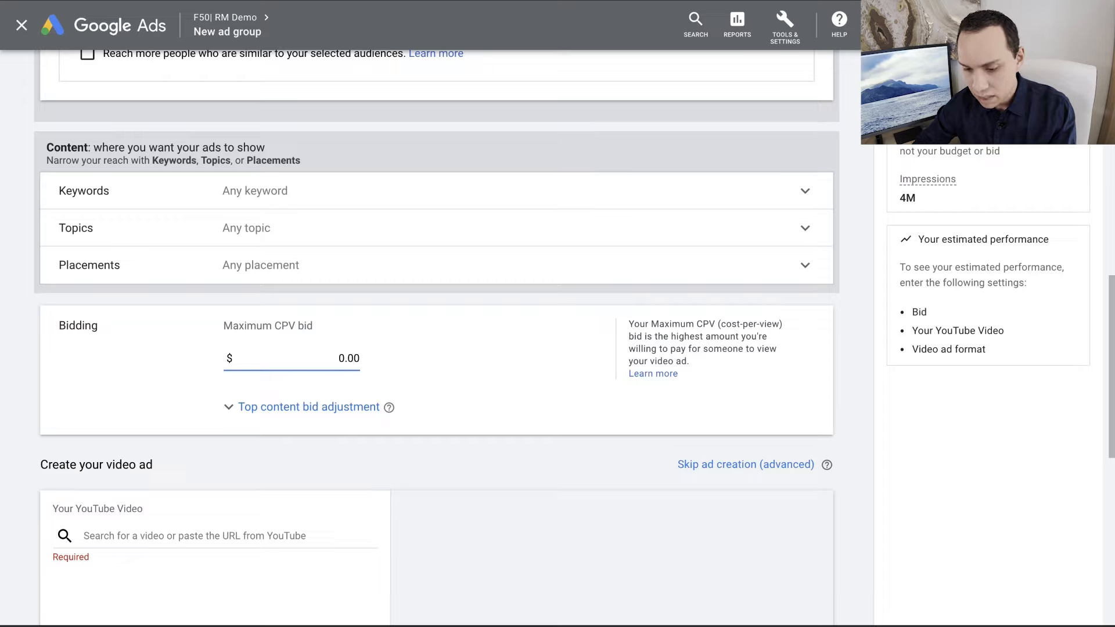
pyautogui.write('5')
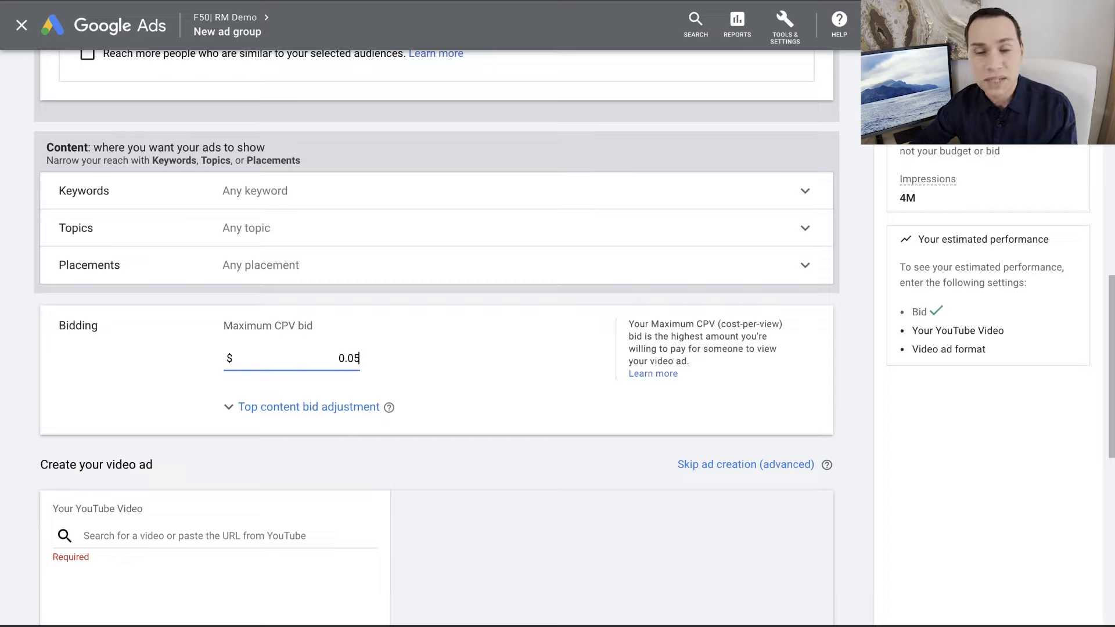
pyautogui.press('BackSpace')
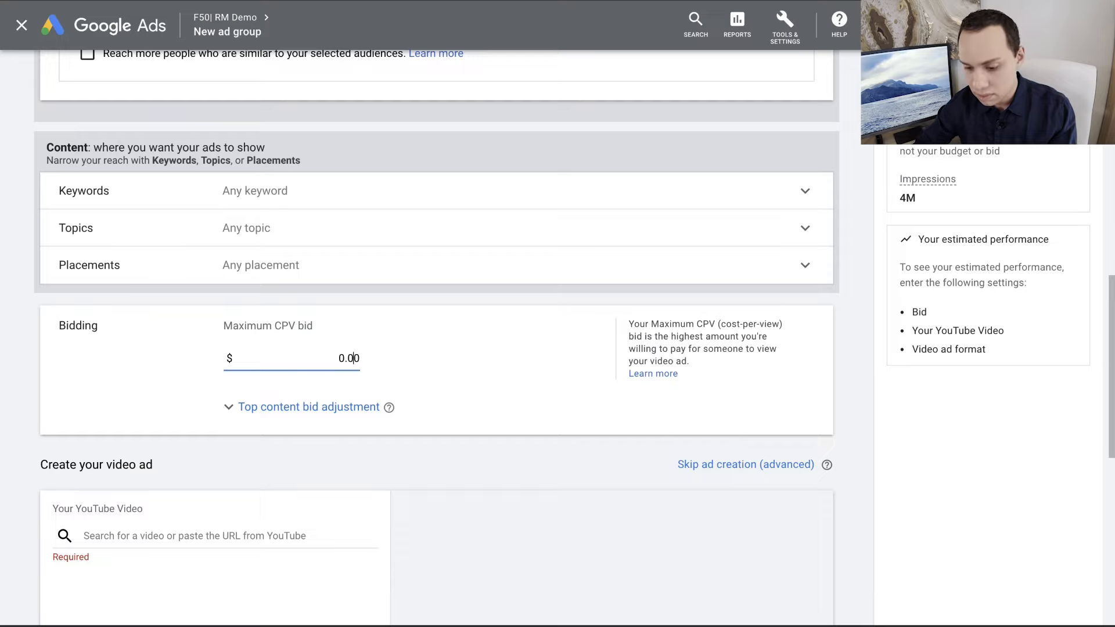
pyautogui.write('1')
pyautogui.click(455, 337)
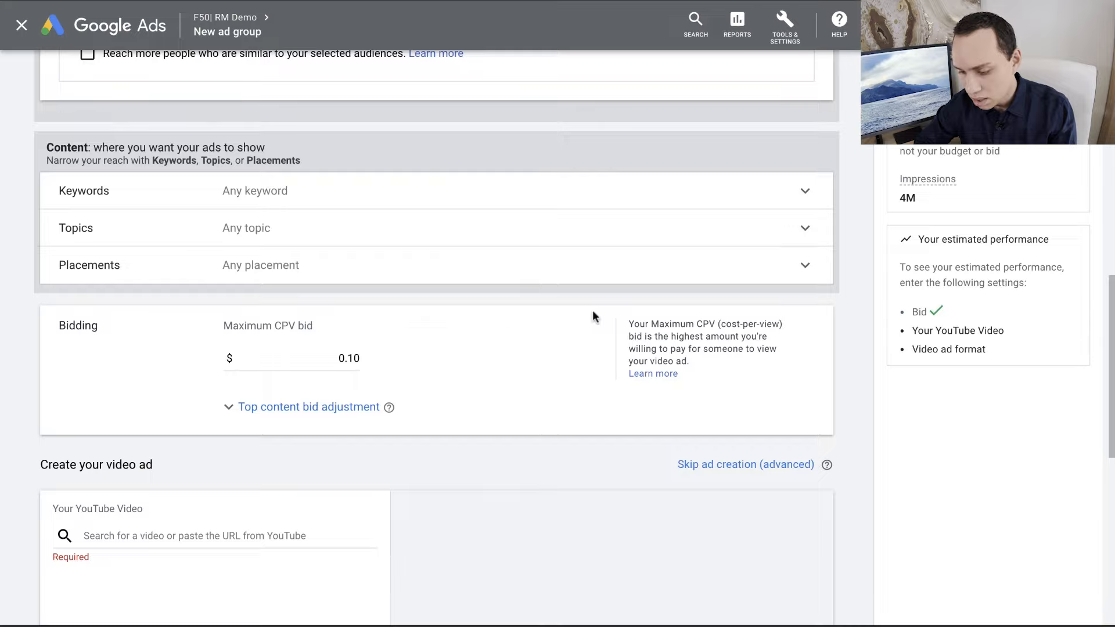
# - Skip ad creation and save the ad group with the In-feed video ad format
pyautogui.scroll(-2, 593, 313)
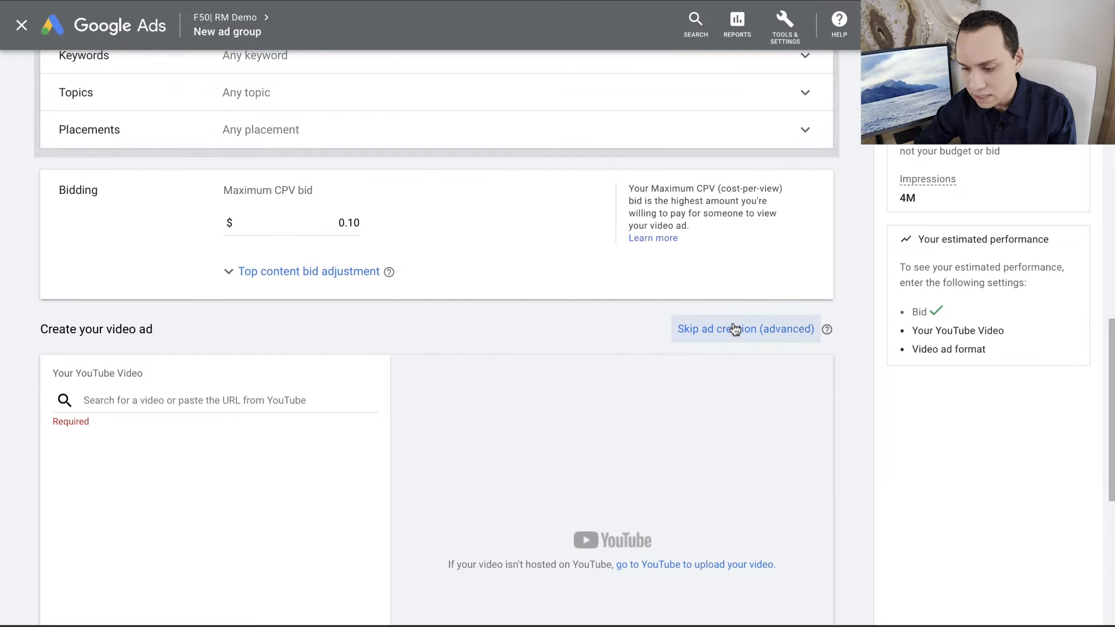
pyautogui.click(735, 329)
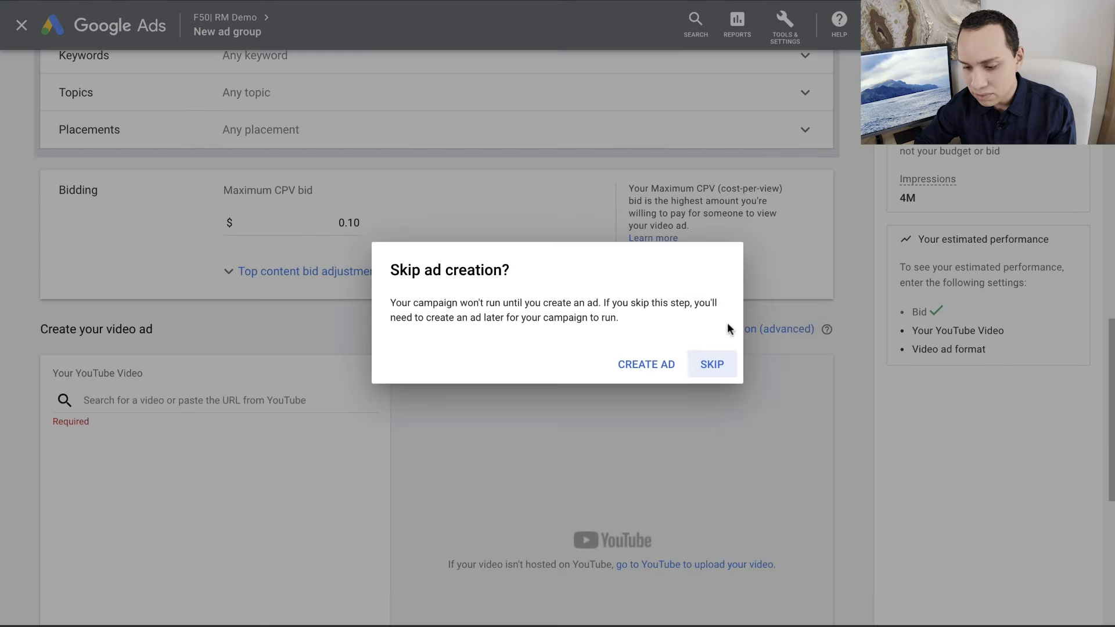
pyautogui.click(712, 366)
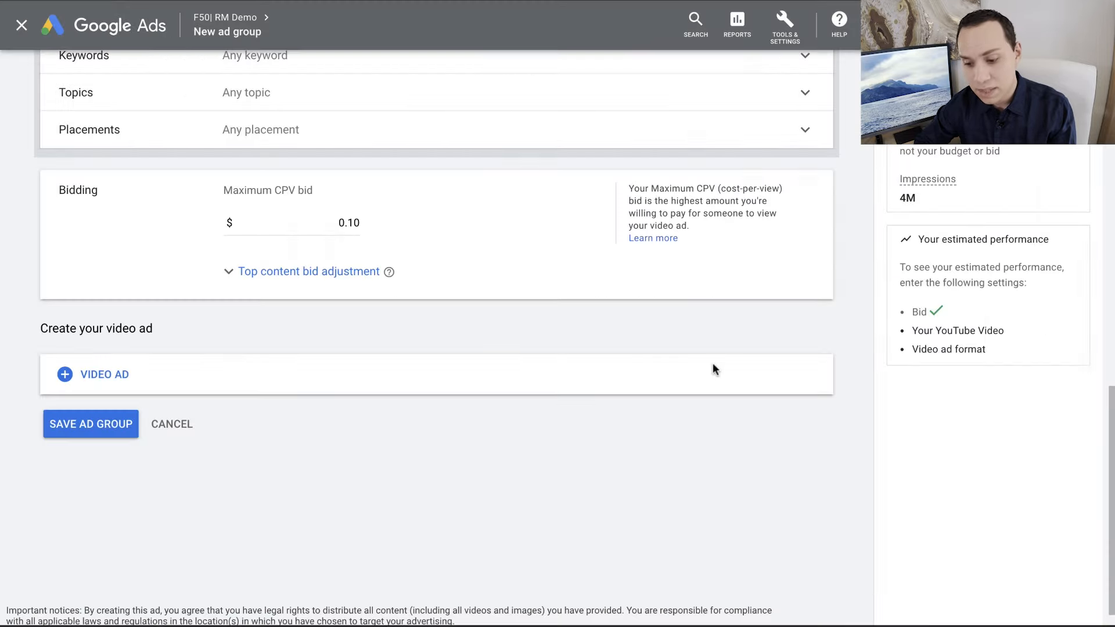
pyautogui.click(96, 428)
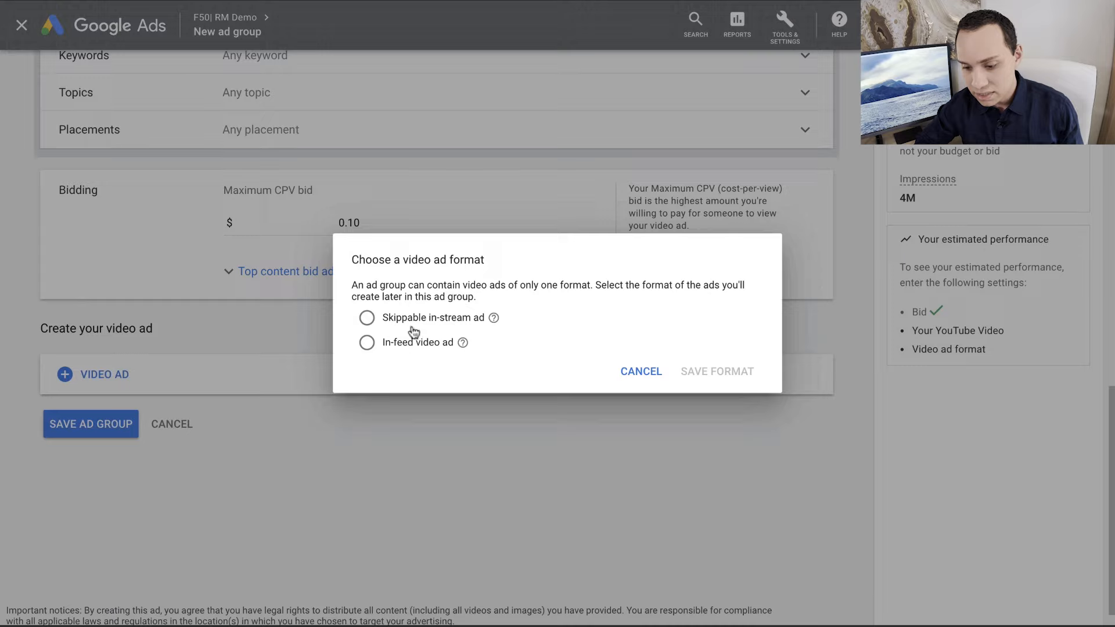
pyautogui.click(408, 344)
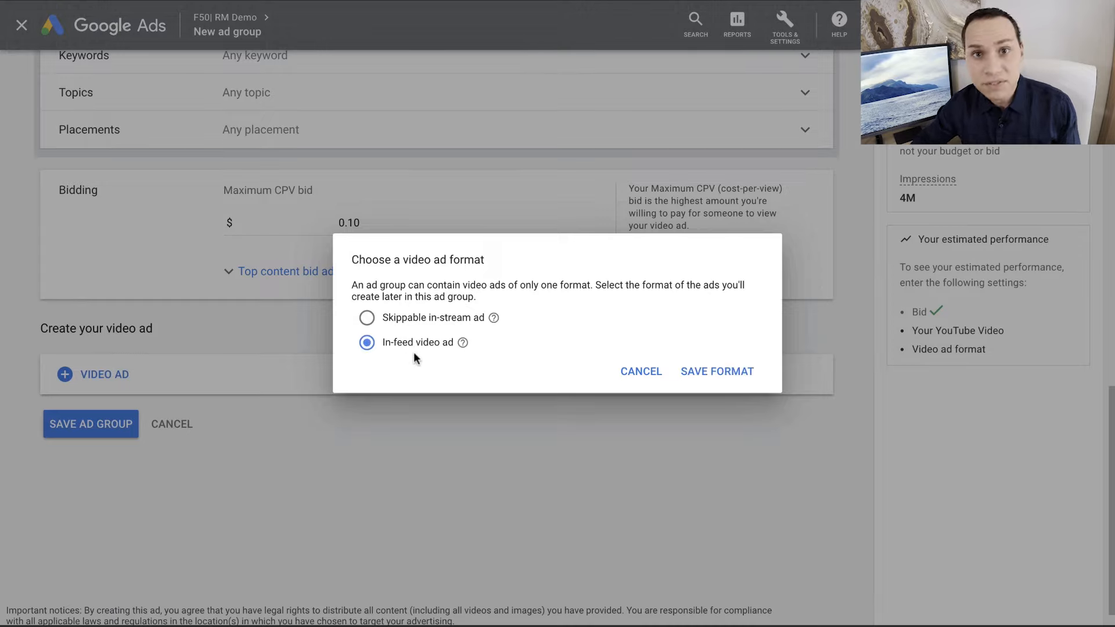
pyautogui.click(736, 364)
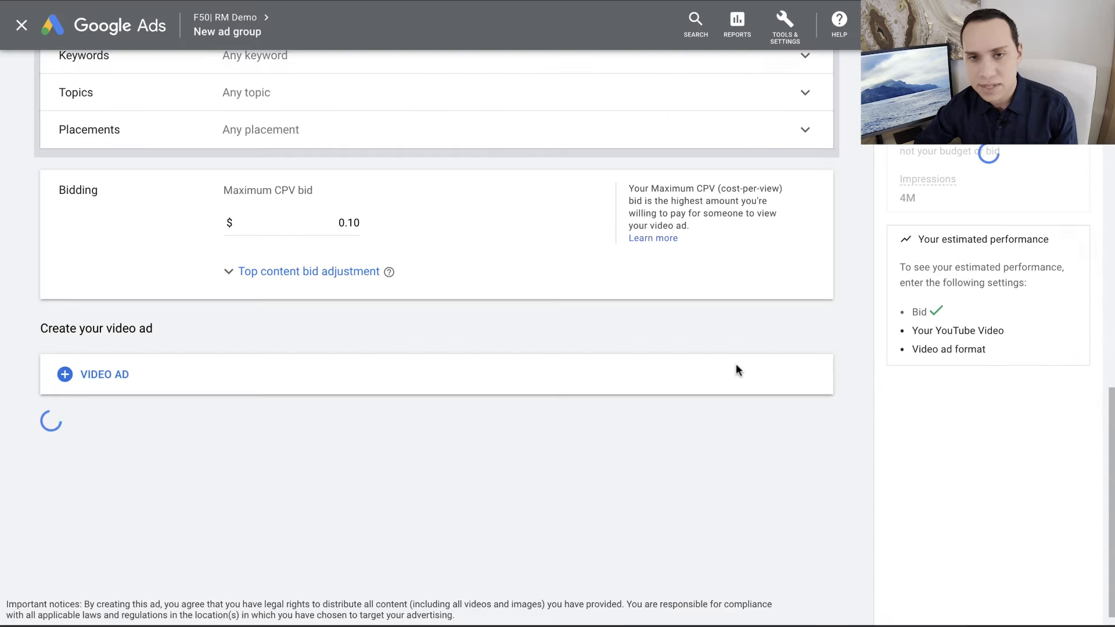